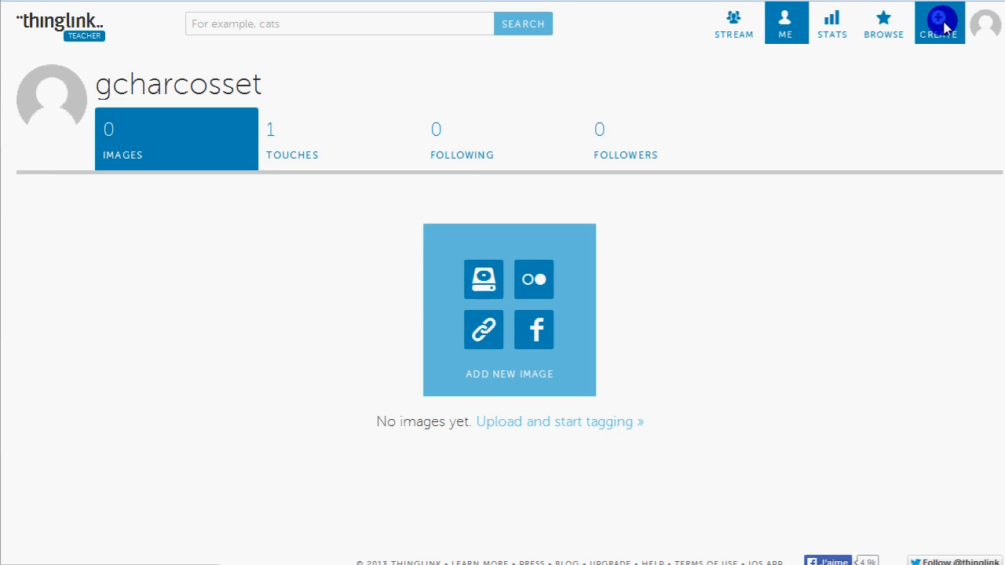
Create a new interactive image from the copied web image URL and title it "Vue aérienne de Lyon"
left_click(942, 26)
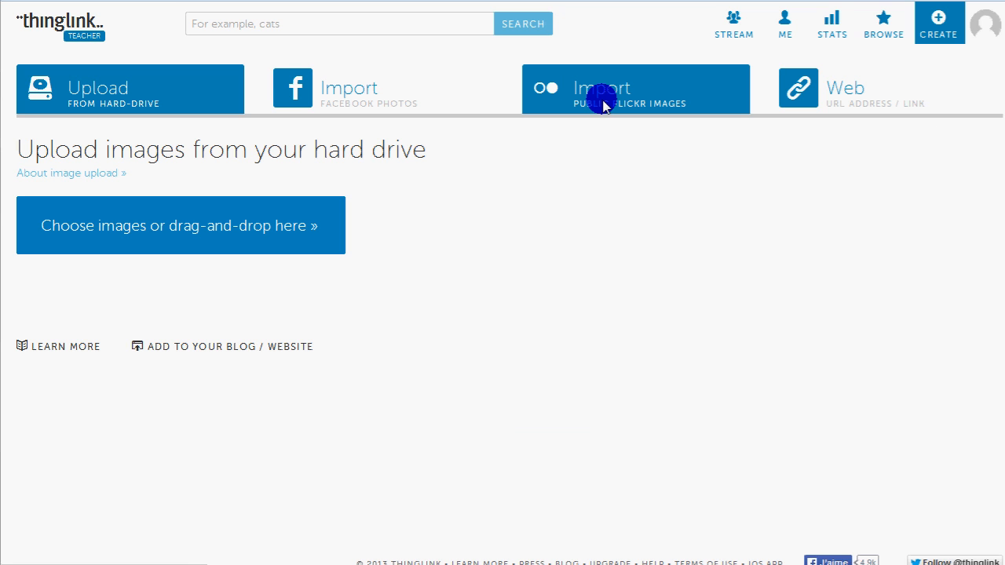
left_click(824, 101)
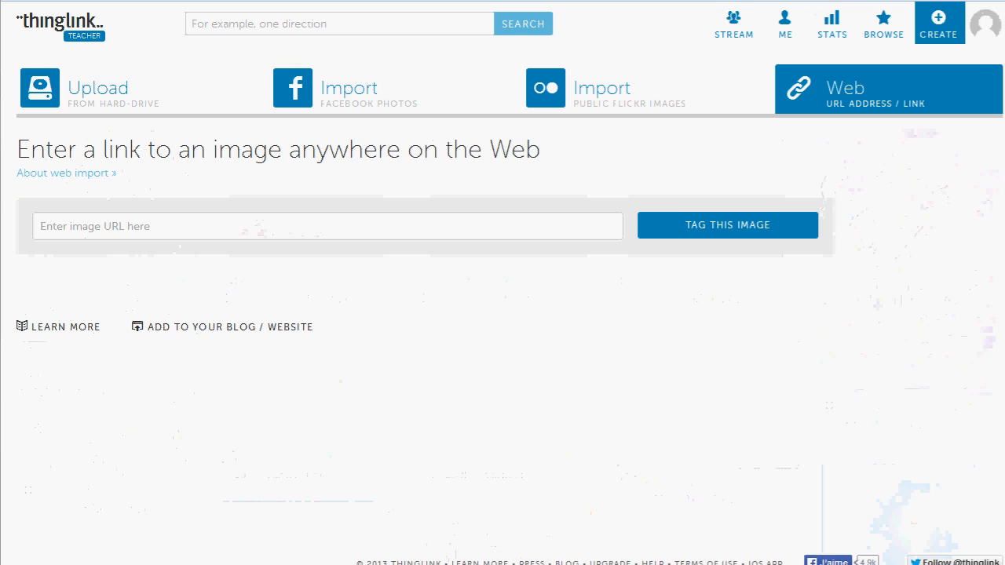
left_click(357, 234)
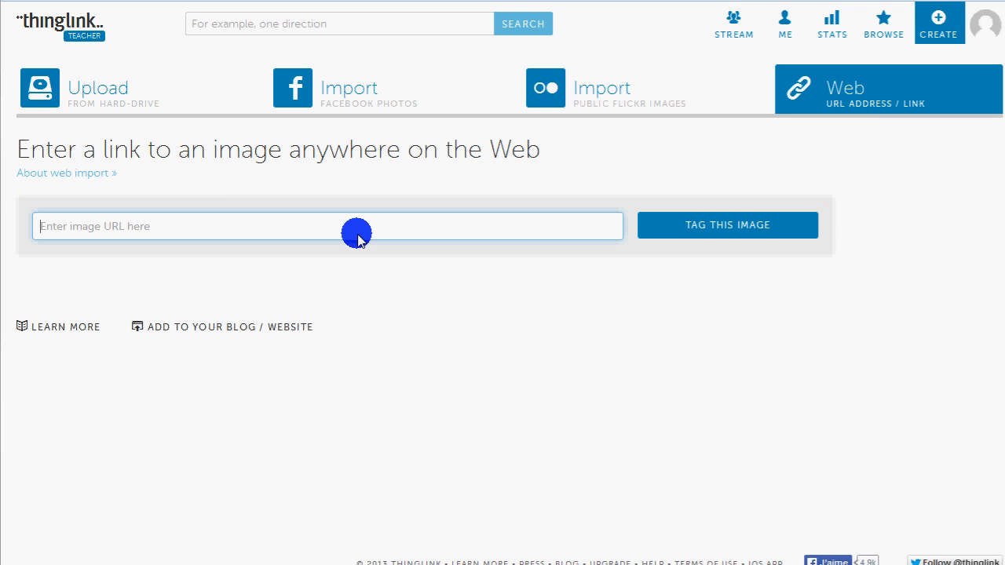
type("http://upload.wikimedia.org/wikipedia/commons/d/d7/Gerland_P1190153.jpg")
left_click(699, 226)
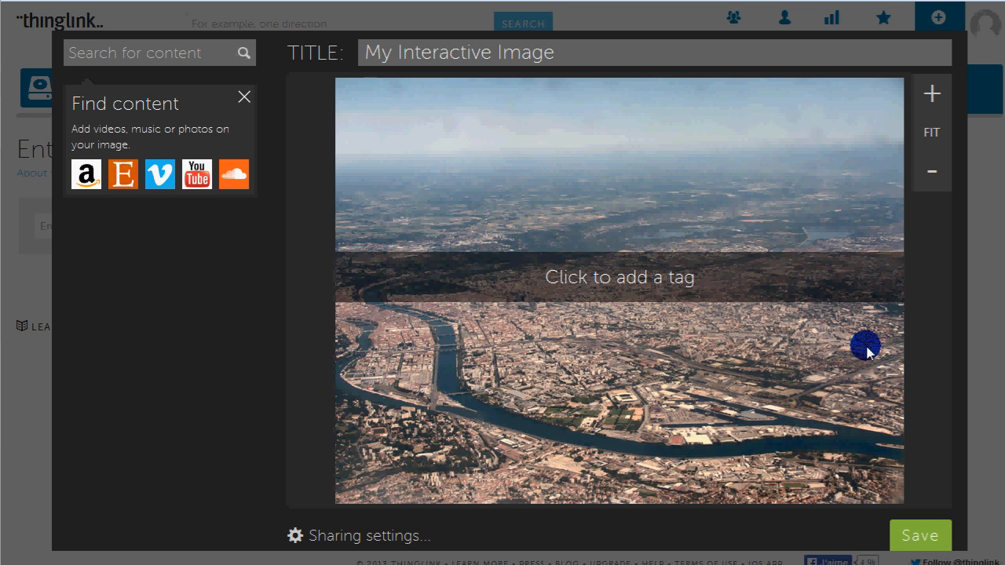
left_click(596, 62)
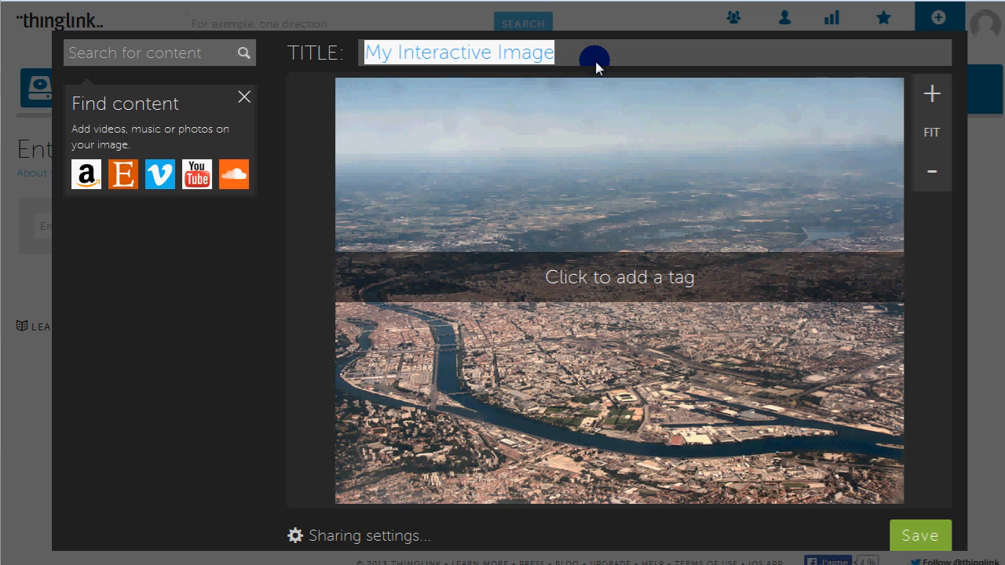
type("Vue aérienne de Lyon")
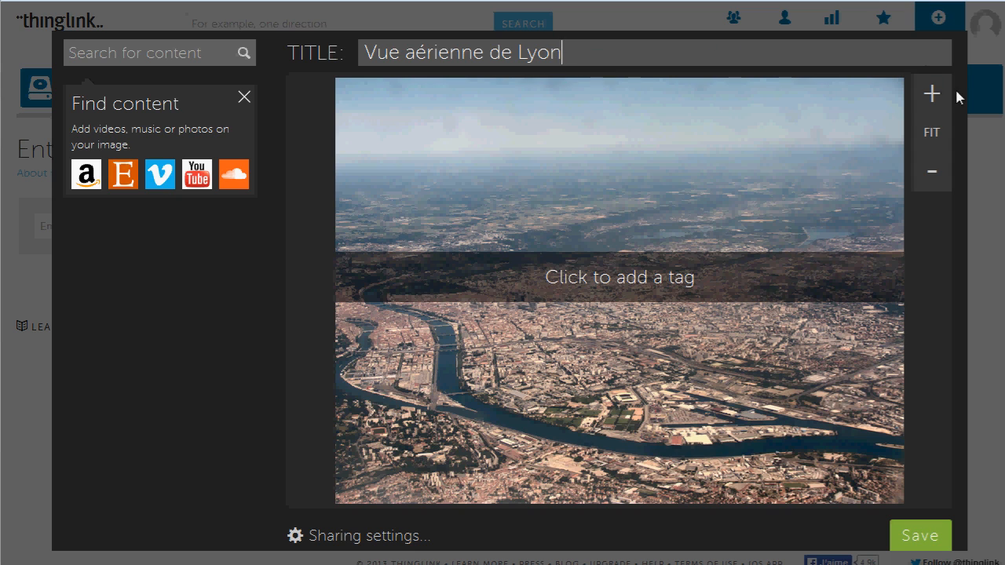
left_click(933, 94)
left_click(935, 96)
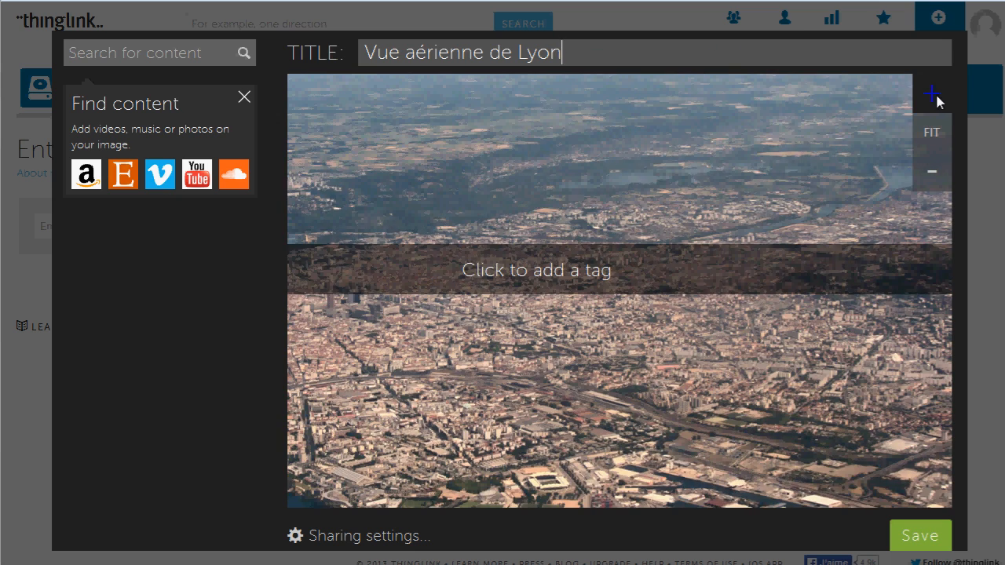
left_click(935, 95)
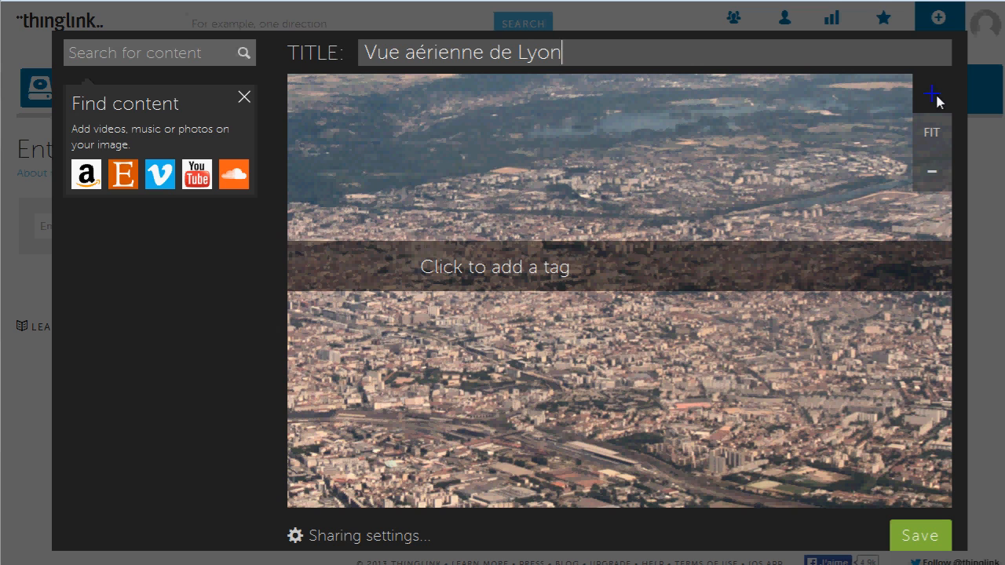
left_click(938, 180)
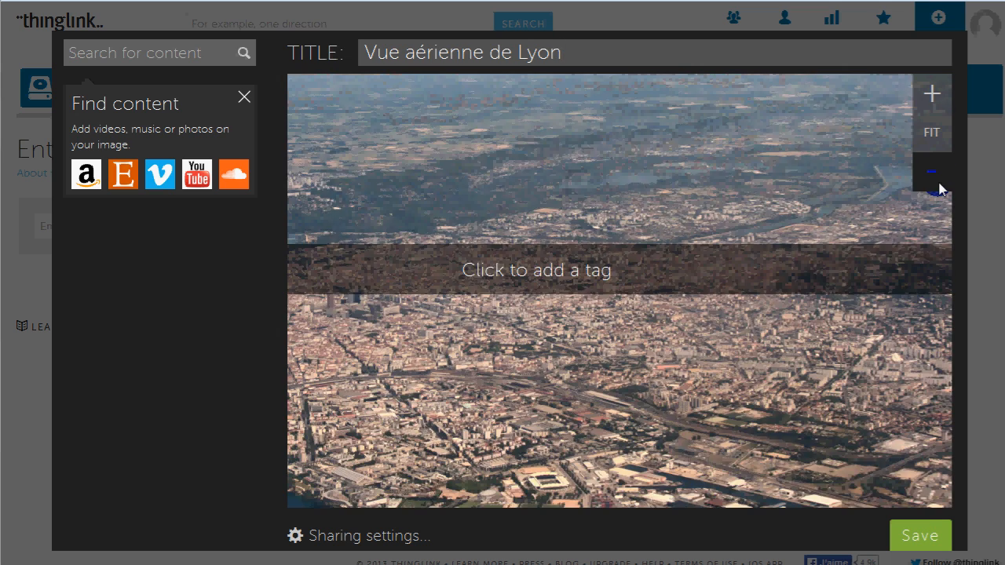
left_click(938, 180)
left_click(937, 131)
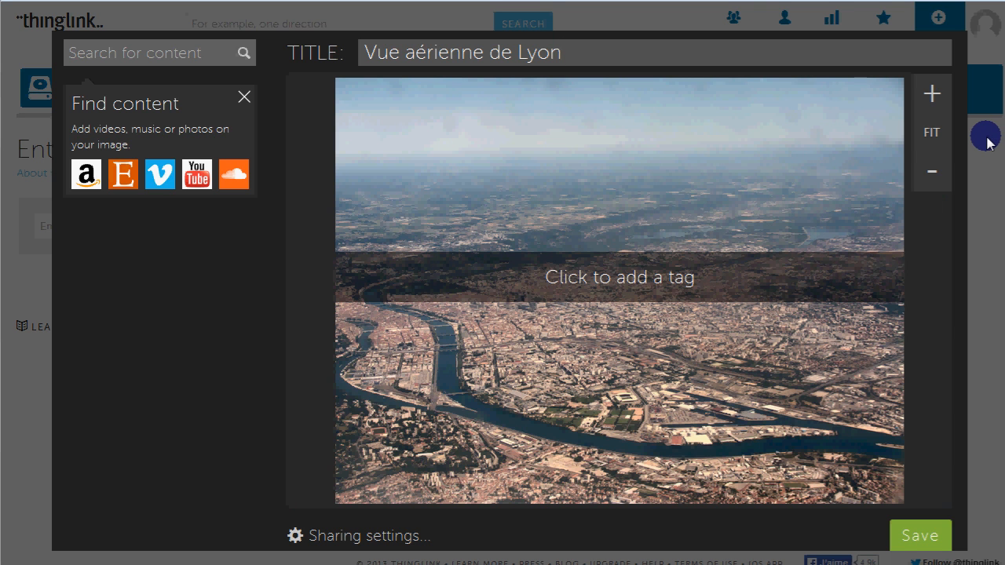
Place a tag on the tip of land between the two rivers and resize its frame to cover that district
left_click(371, 351)
left_click_drag(390, 369, 435, 405)
left_click_drag(353, 332, 370, 346)
left_click_drag(370, 405, 376, 396)
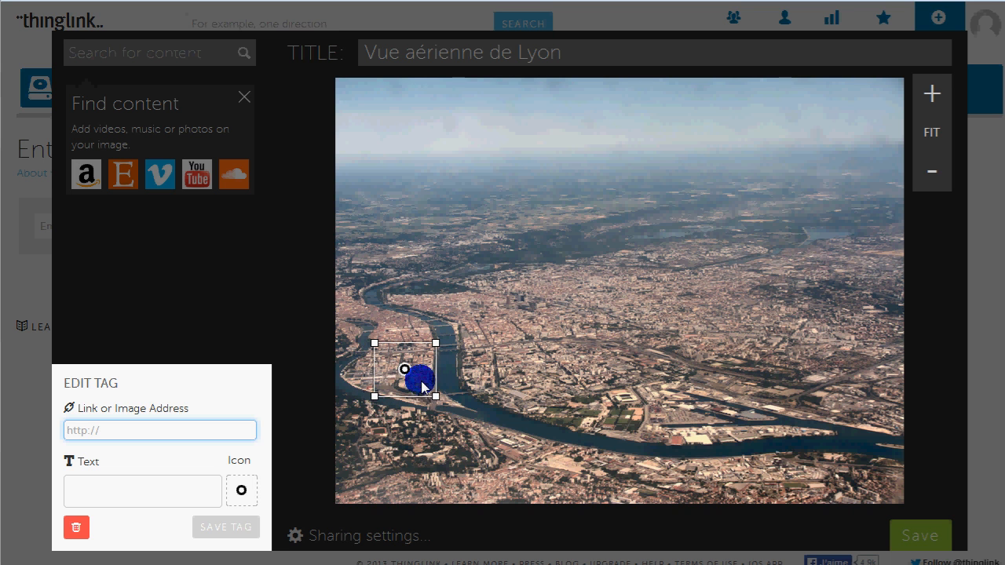
Label the tag "Confluence", give it the black play-triangle icon and save it
left_click(158, 489)
type("Confluence")
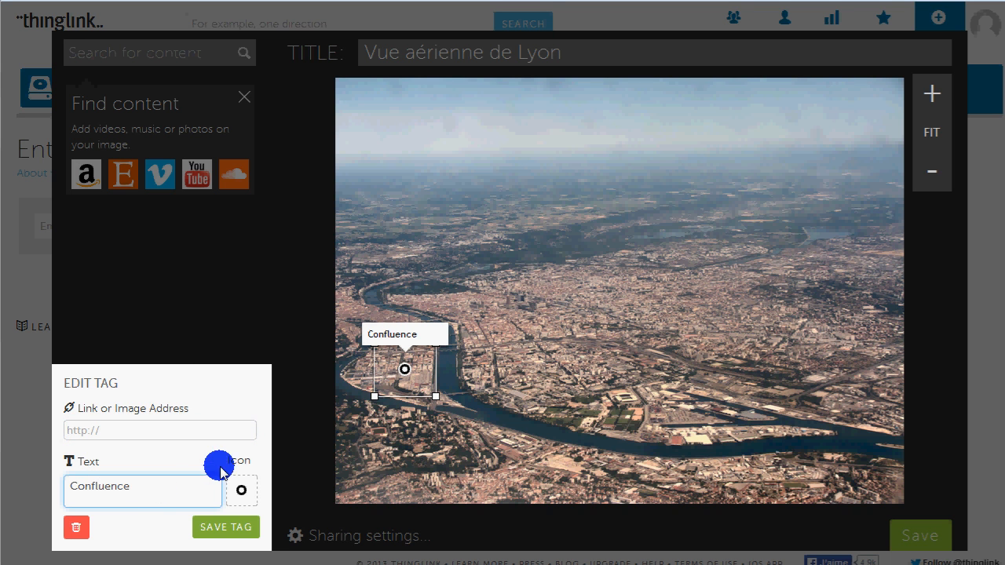
left_click(240, 486)
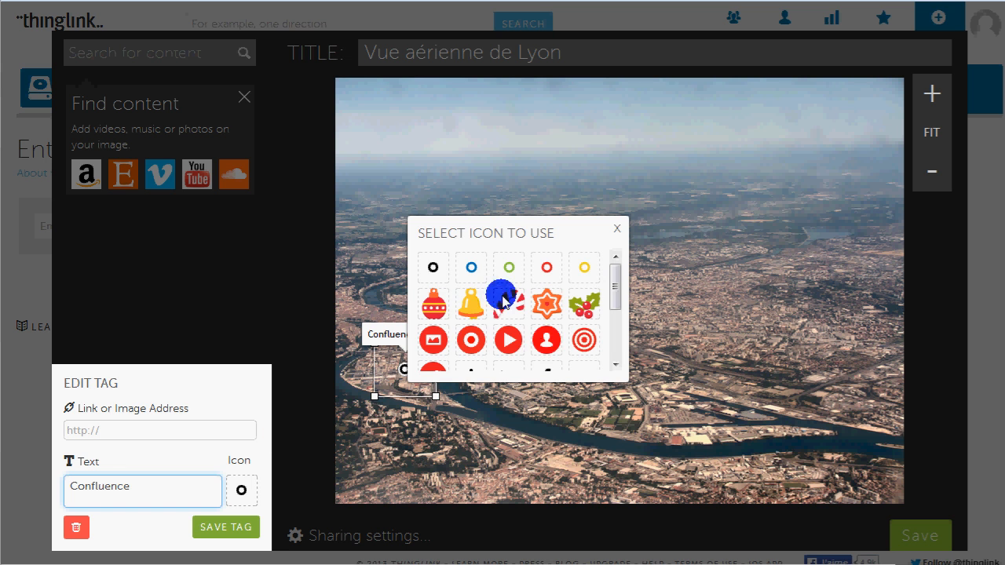
left_click_drag(615, 286, 623, 340)
left_click(510, 319)
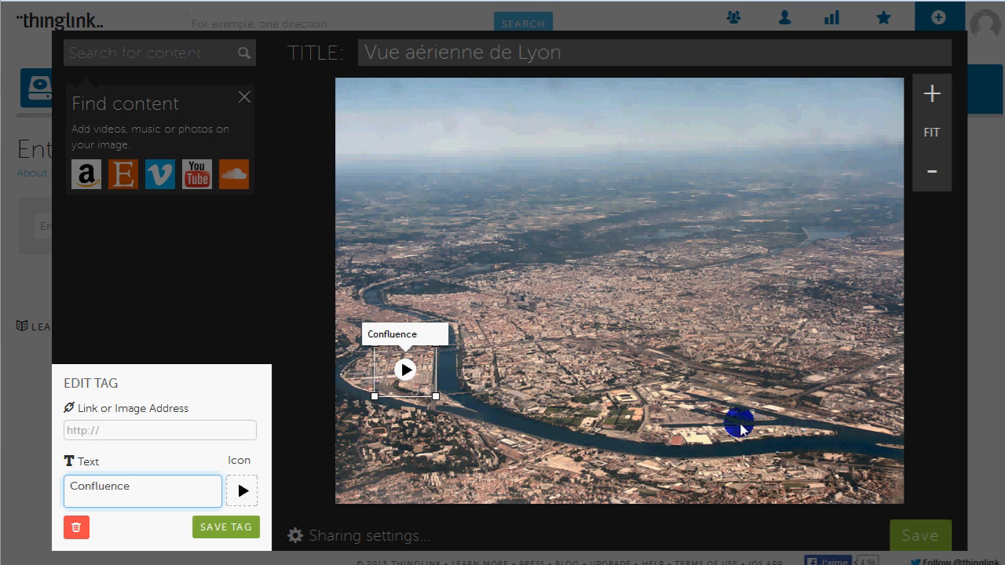
key("Return")
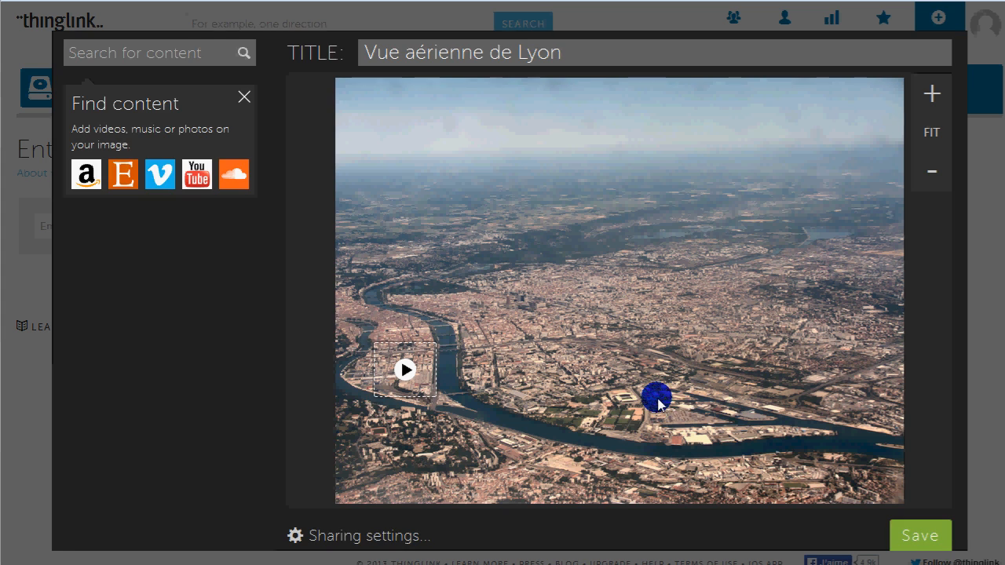
Add a tag framing the harbour basins beside the river and enter the text "Port de Lyon"
left_click(657, 399)
left_click_drag(673, 415, 830, 444)
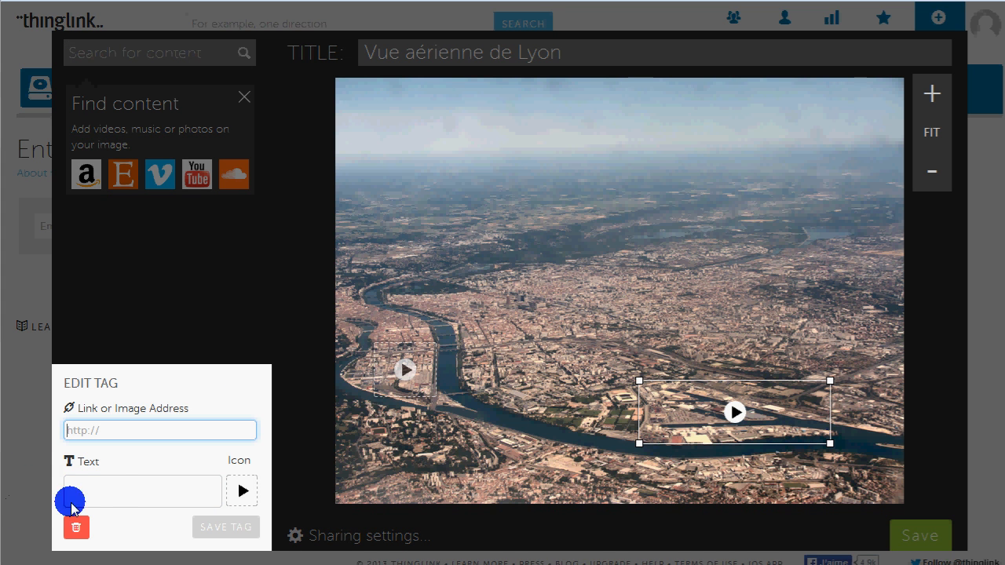
left_click(109, 486)
type("Port de")
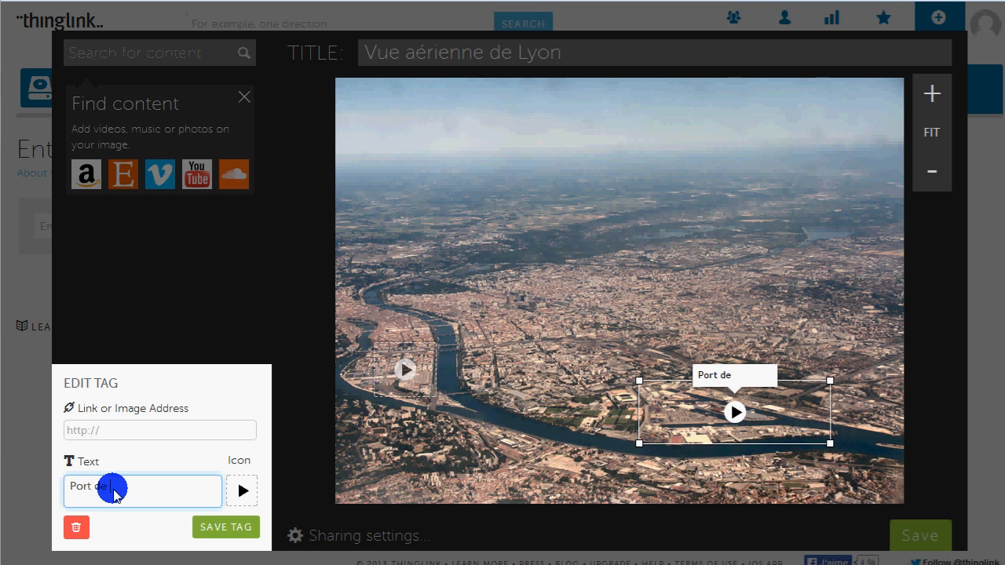
type(" Lyon (Ge")
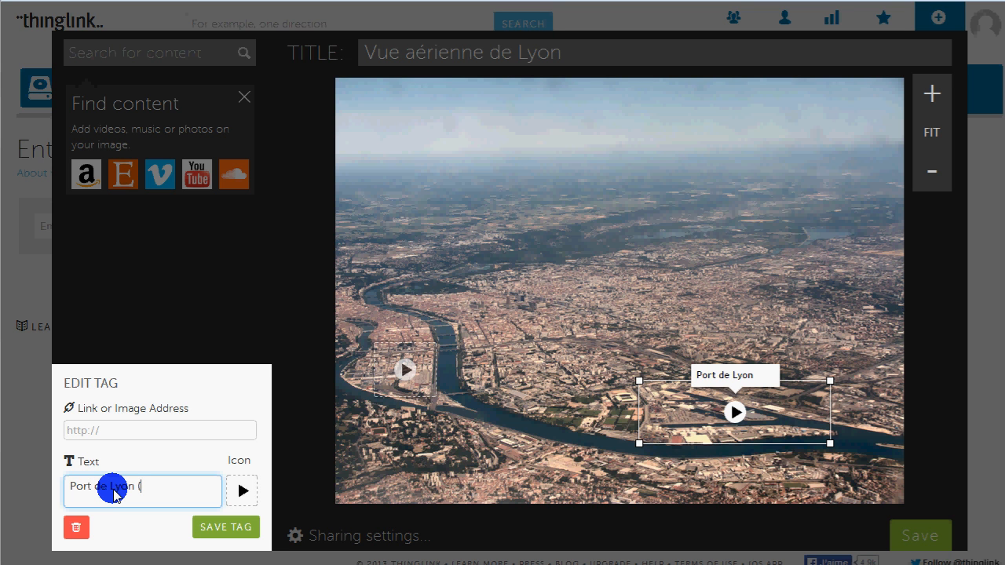
Change the harbour tag's text to "Port Edouard Herriot" and save the tag
key("BackSpace")
key("BackSpace")
key("BackSpace")
key("ctrl+shift+Left")
key("ctrl+shift+Left")
type("Edouard GHerriot de")
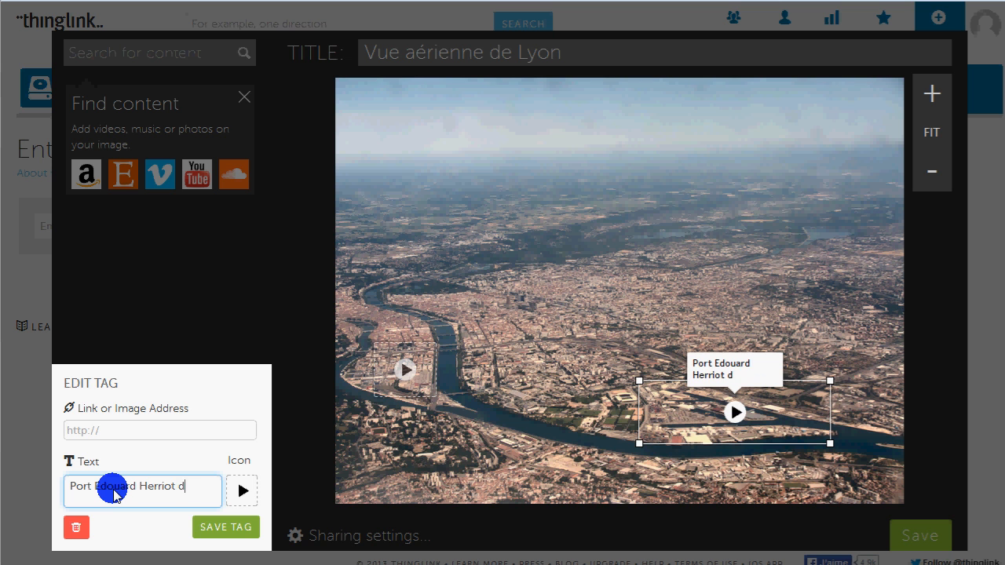
key("BackSpace")
key("BackSpace")
key("BackSpace")
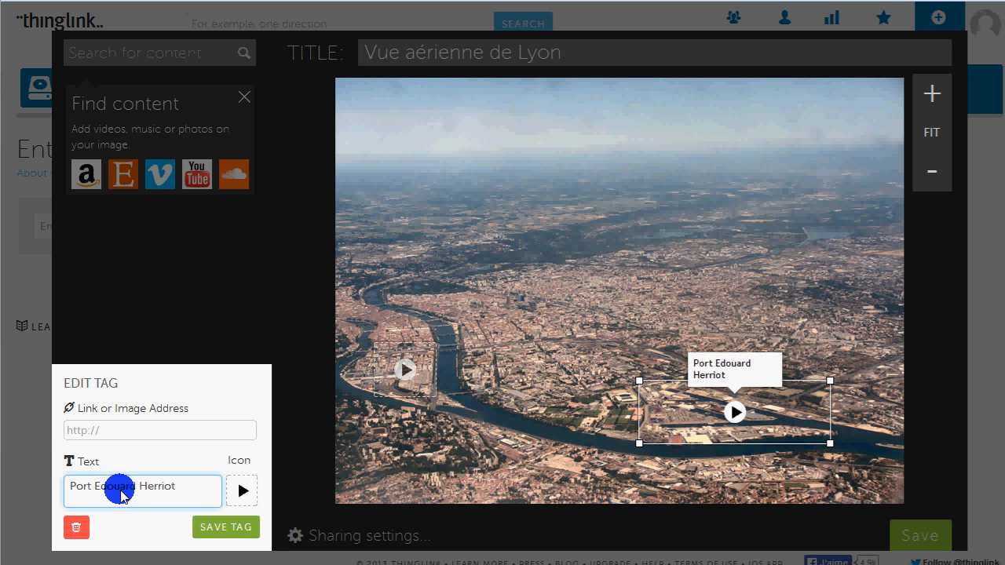
left_click(221, 527)
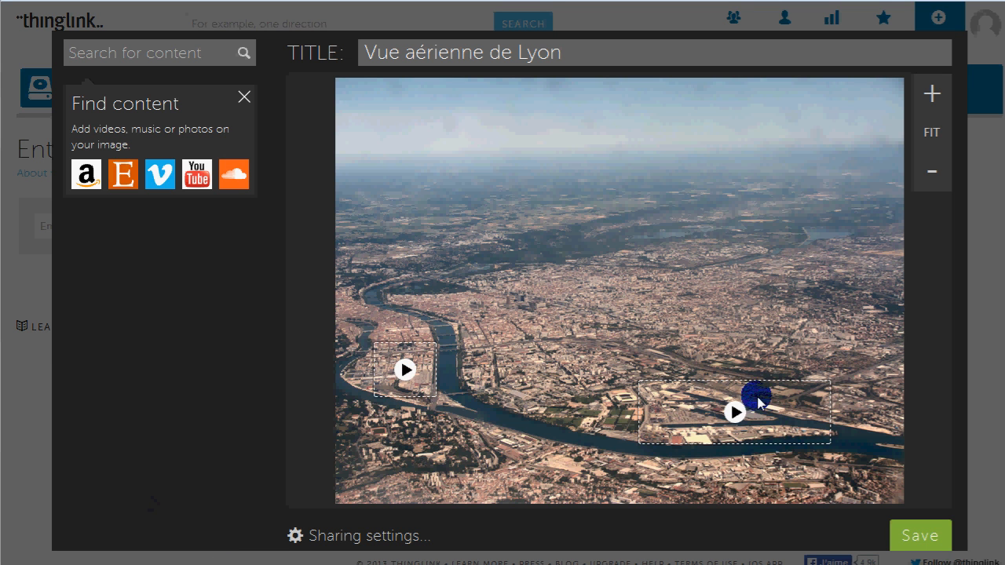
Add a tag on the city centre east of the river, label it "Quartier de la Part-Dieu" and save it
left_click(526, 306)
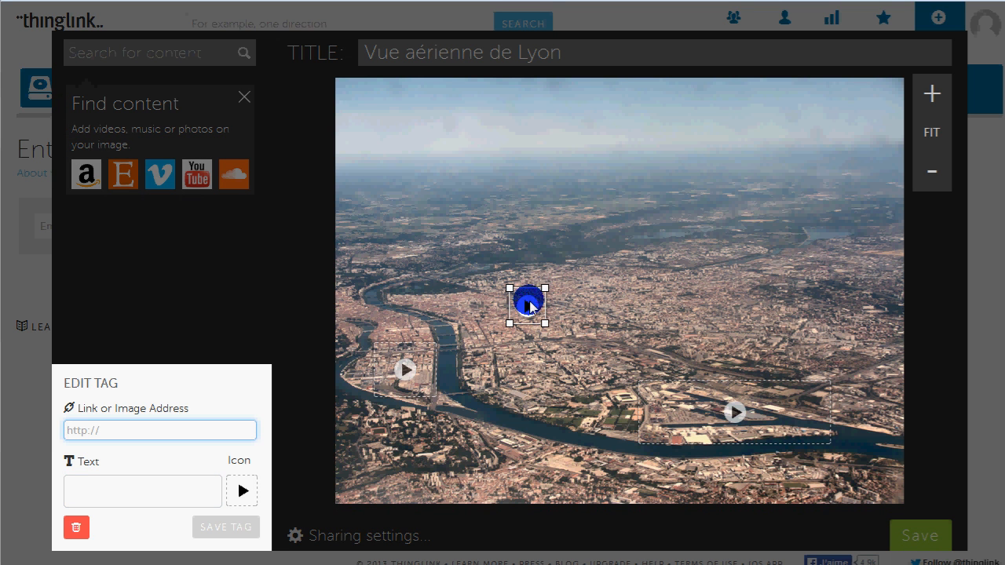
left_click(136, 498)
type("Q")
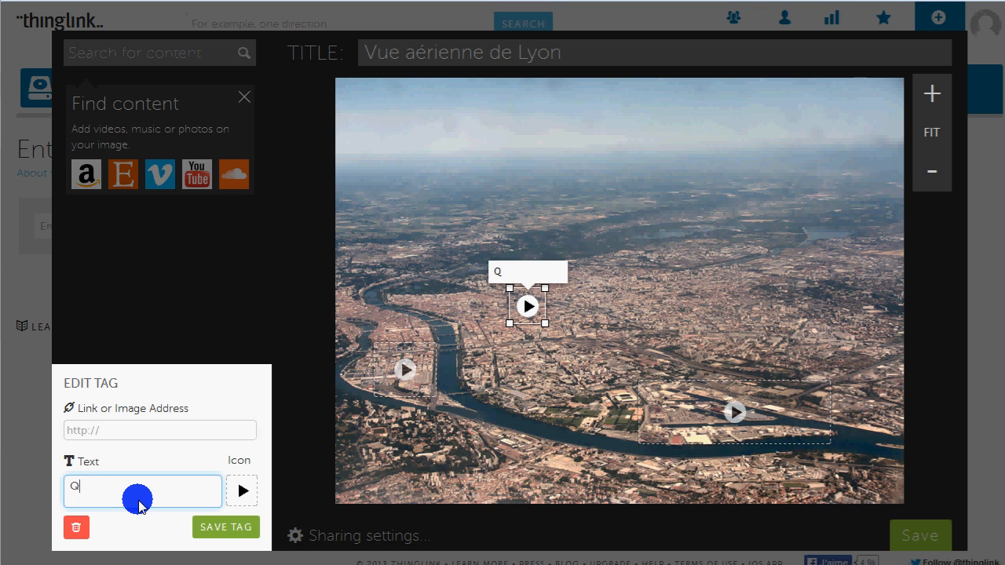
type("uartier de la P")
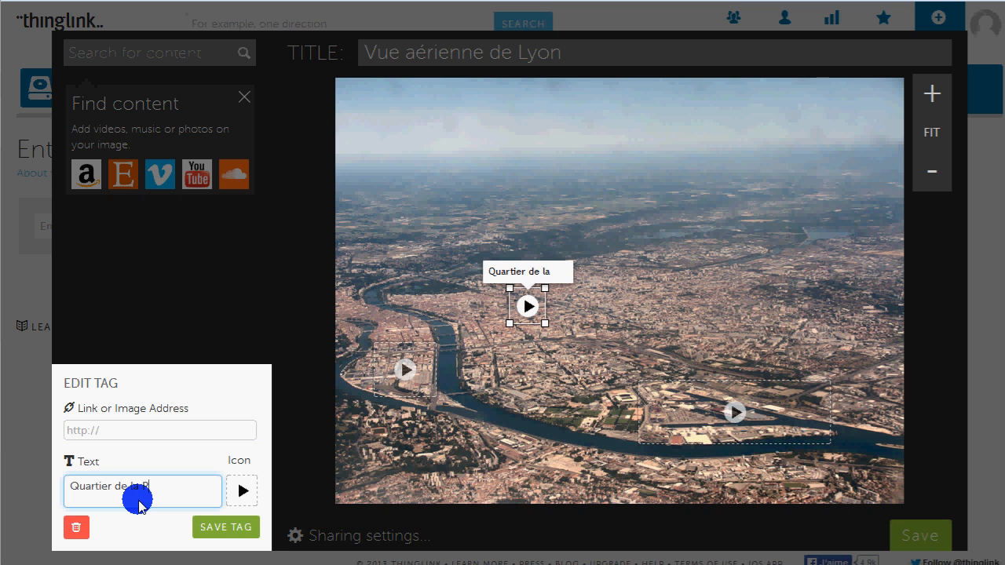
type("art-Dieu")
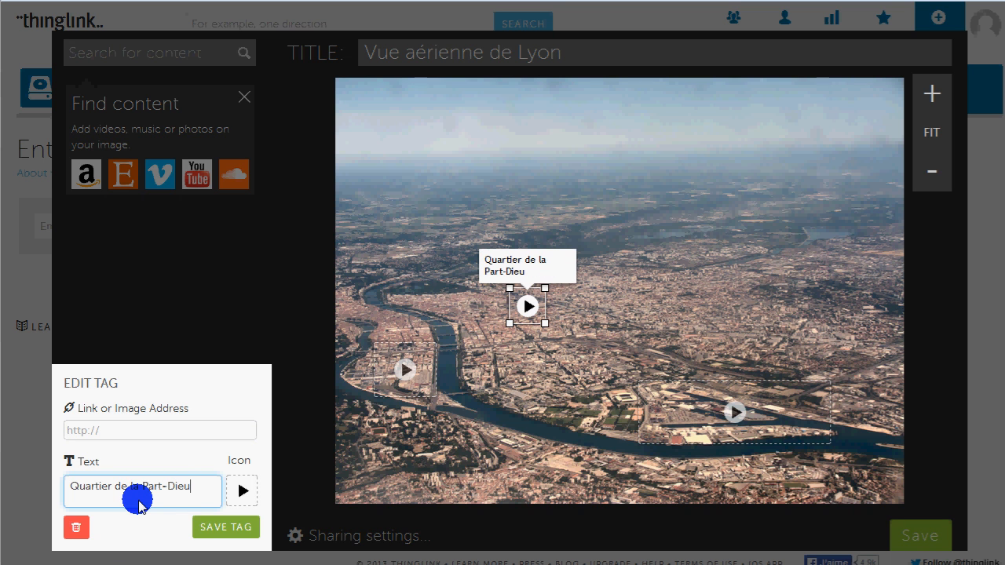
left_click(234, 527)
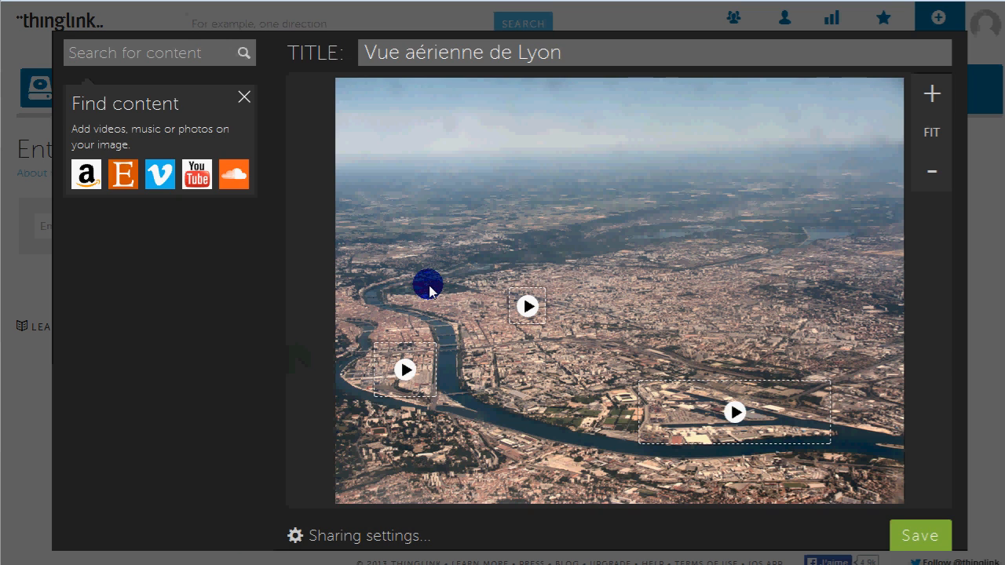
Add a tag framing the park beside the river's upper bend, label it "Parc de la Tête d'or" and save it
left_click(412, 276)
left_click_drag(414, 281, 454, 291)
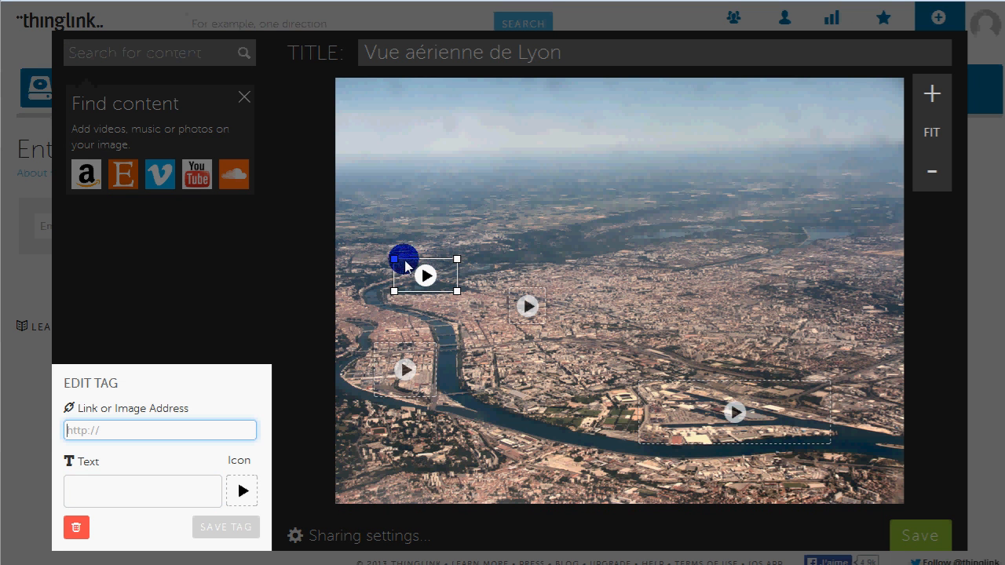
left_click_drag(394, 259, 396, 271)
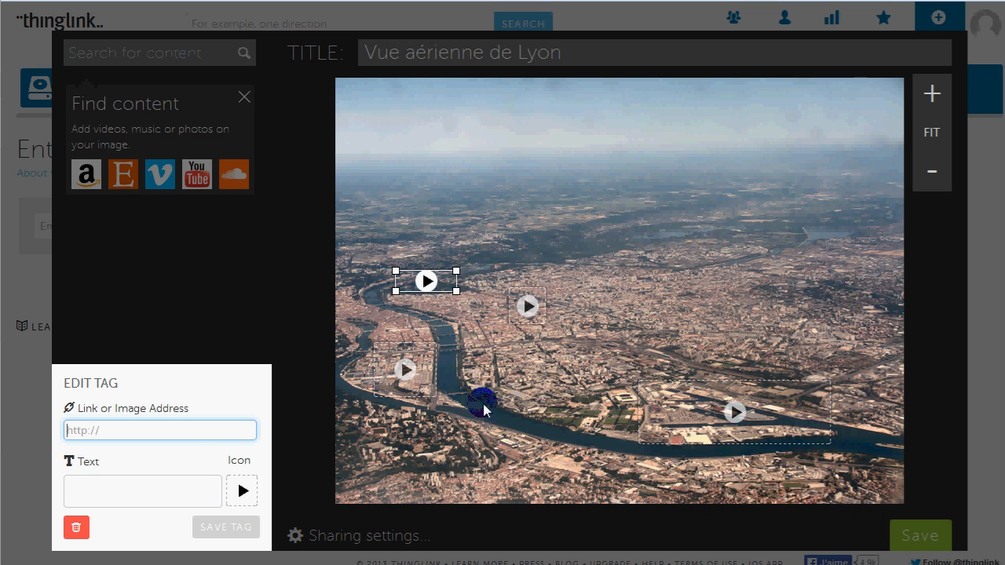
left_click(169, 493)
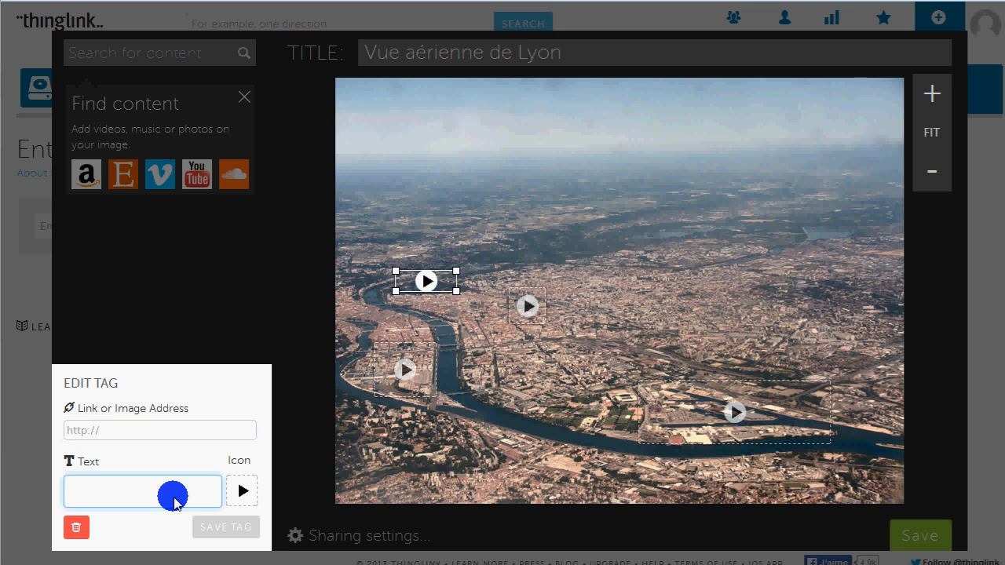
type("P")
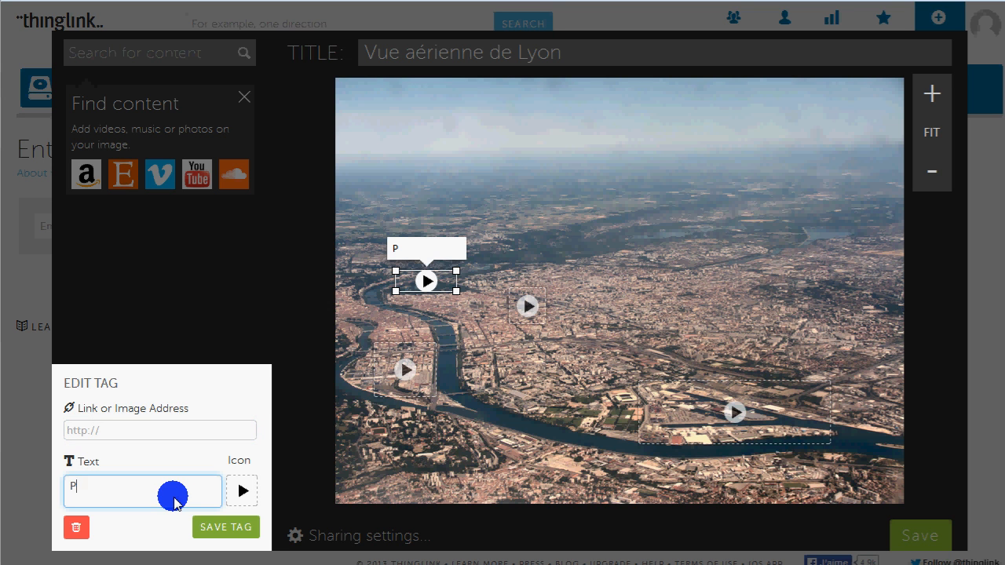
type("arc de la Tête d'or")
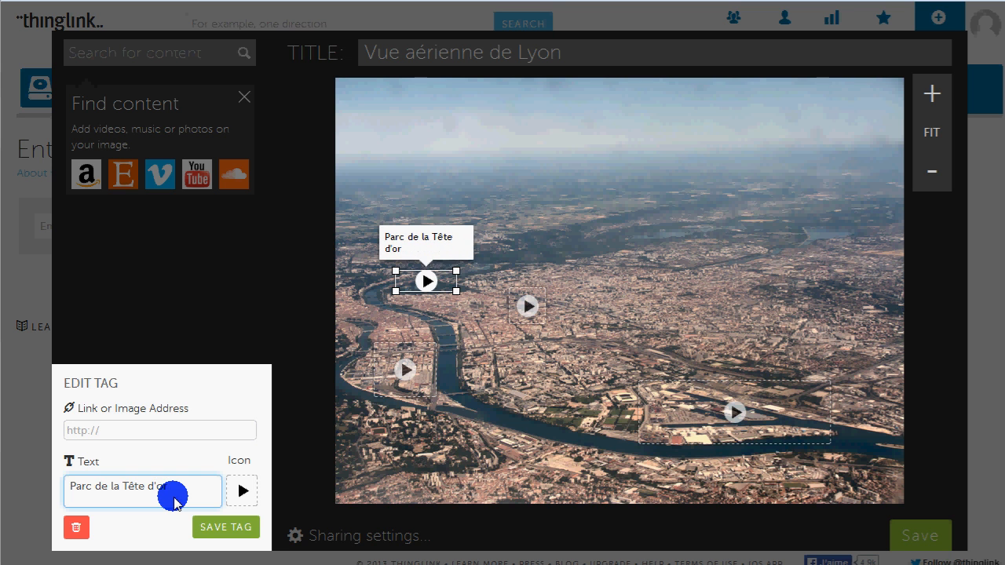
left_click(225, 525)
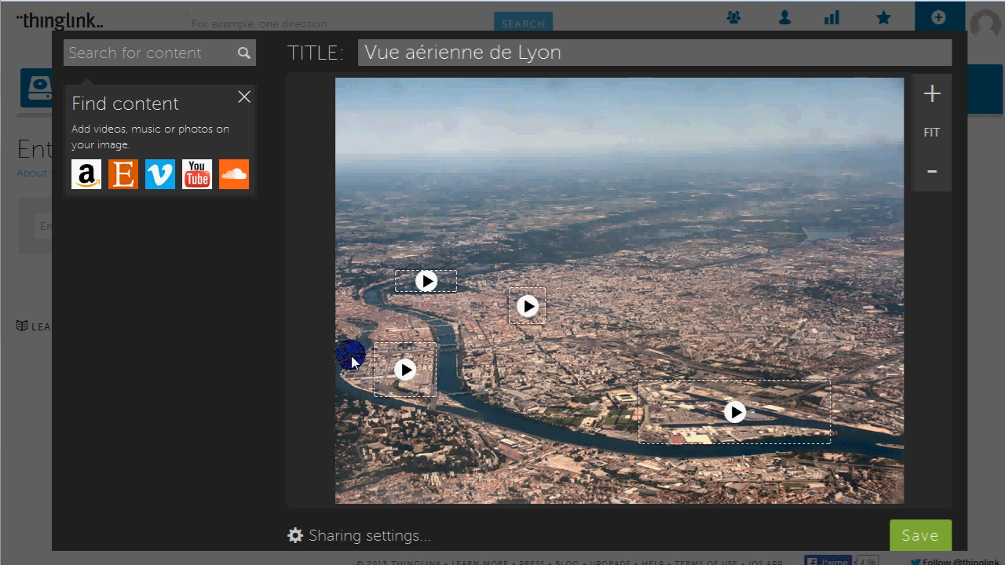
Add a tag on the wide river east of the peninsula, give it the blue circle icon and the text "Rhône", and save it
left_click(447, 365)
left_click(242, 482)
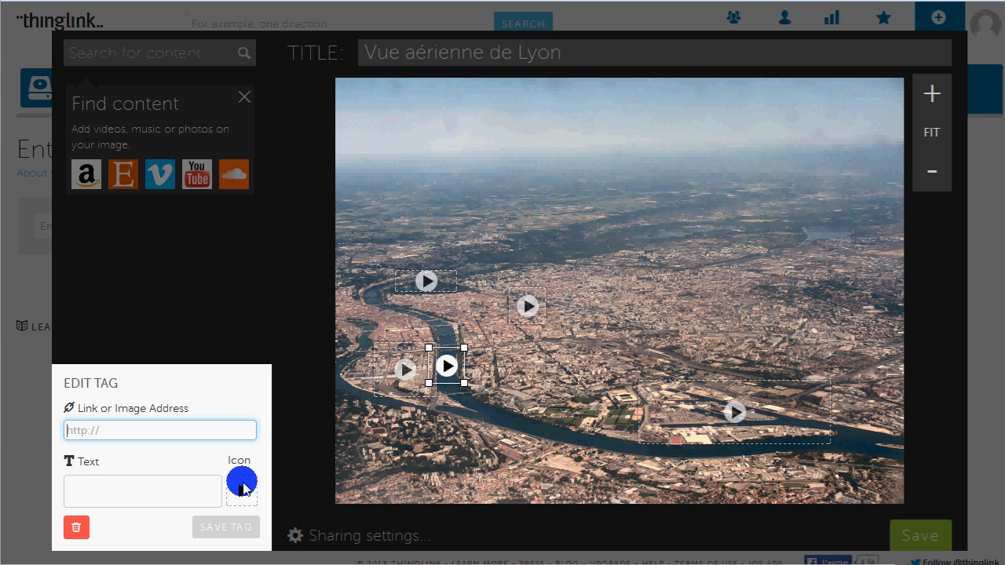
left_click(471, 267)
left_click(163, 486)
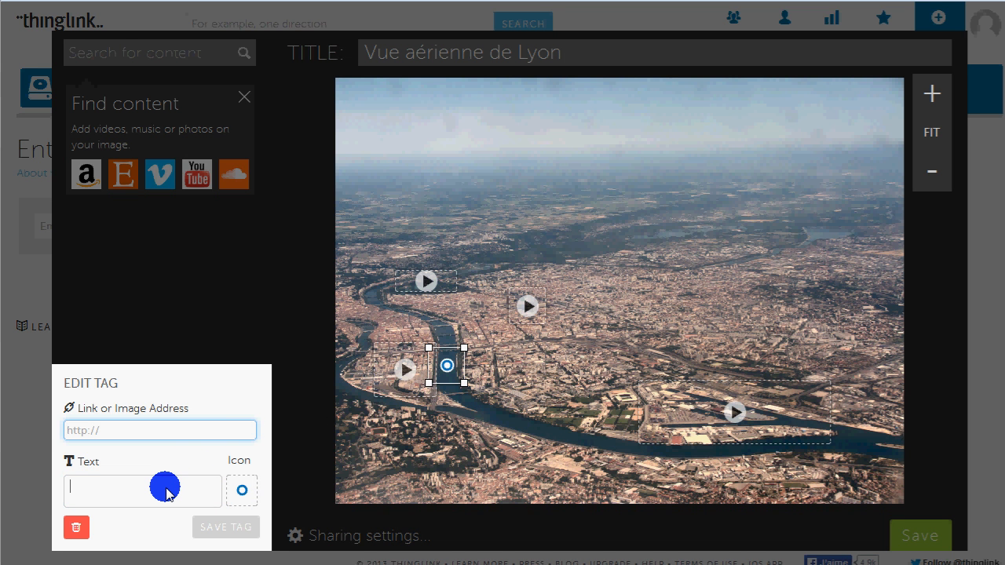
type("Rhône")
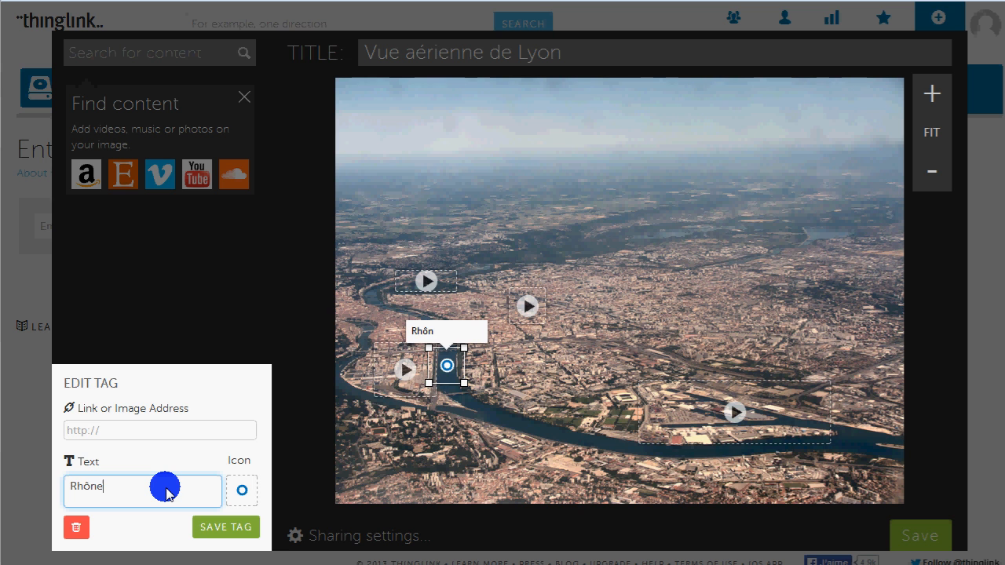
left_click(226, 525)
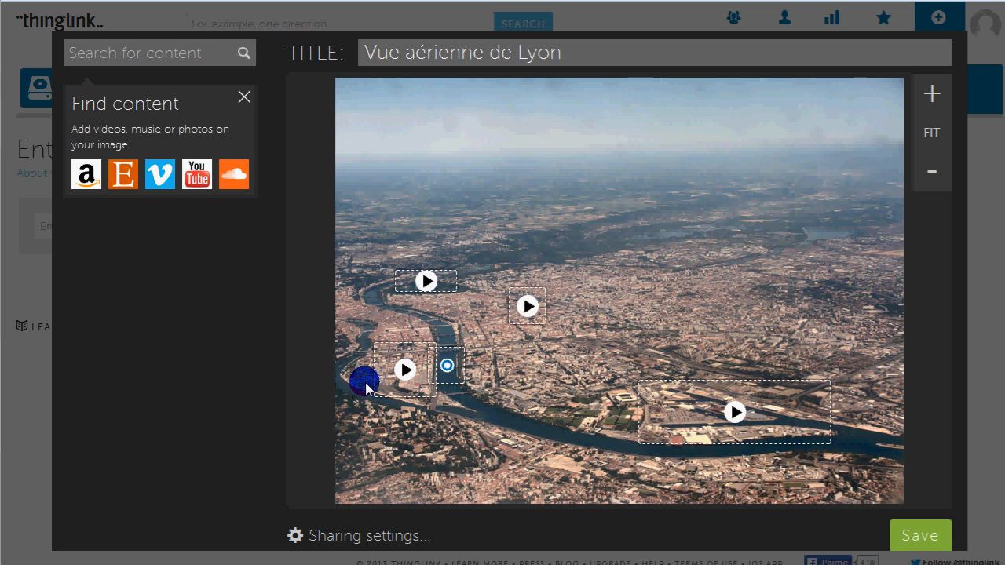
Add a tag on the river at the image's western edge, label it "Saône" and save it
left_click(353, 389)
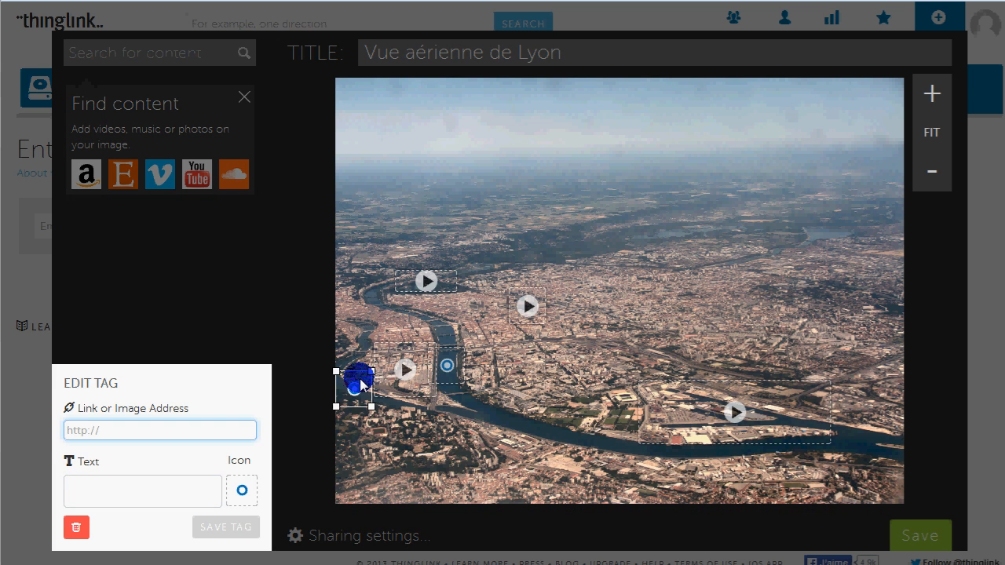
left_click_drag(353, 375, 354, 381)
left_click(123, 501)
type("Sa")
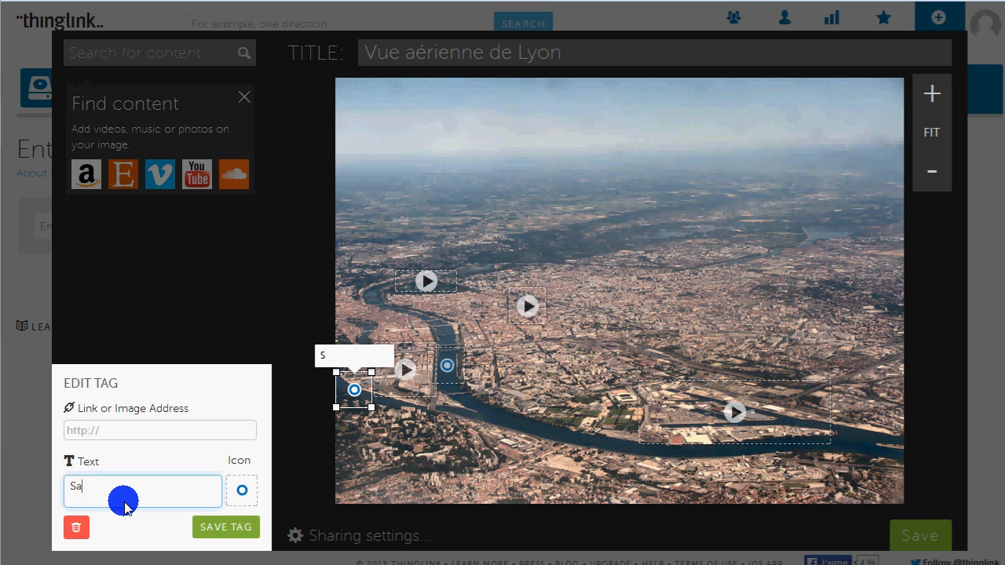
type("ône")
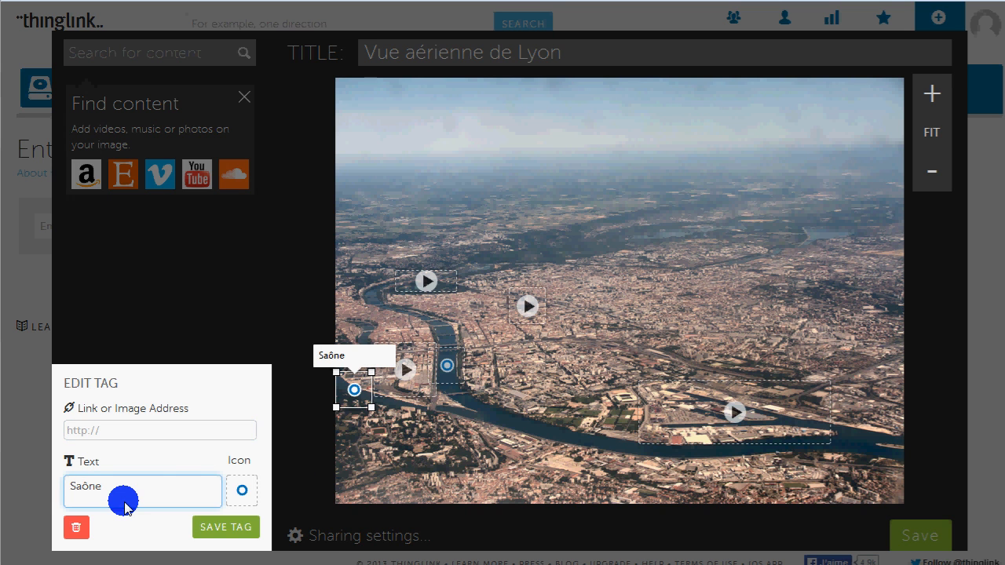
left_click(238, 528)
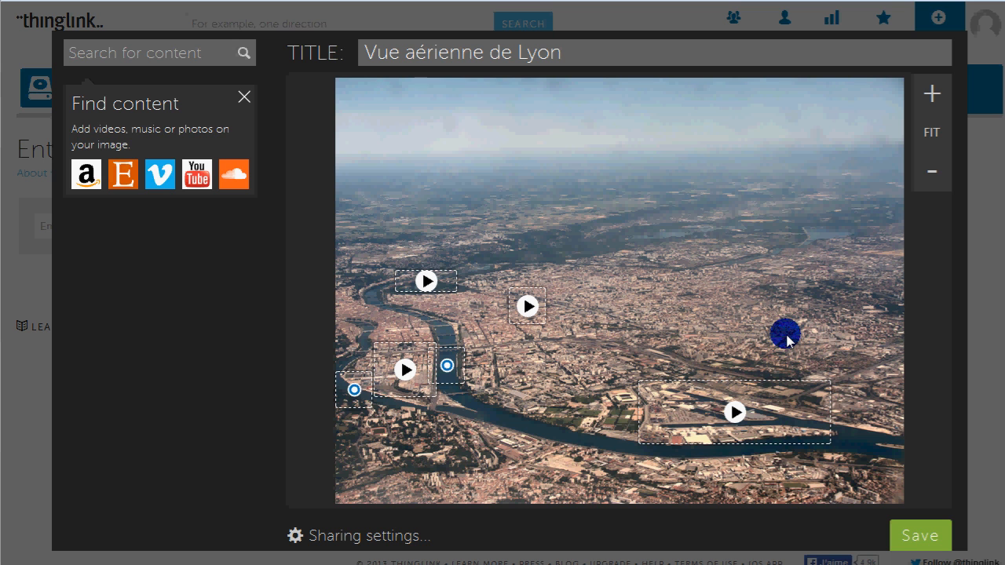
Set the image's visibility to Public with anyone allowed to edit, and save the image
left_click(396, 540)
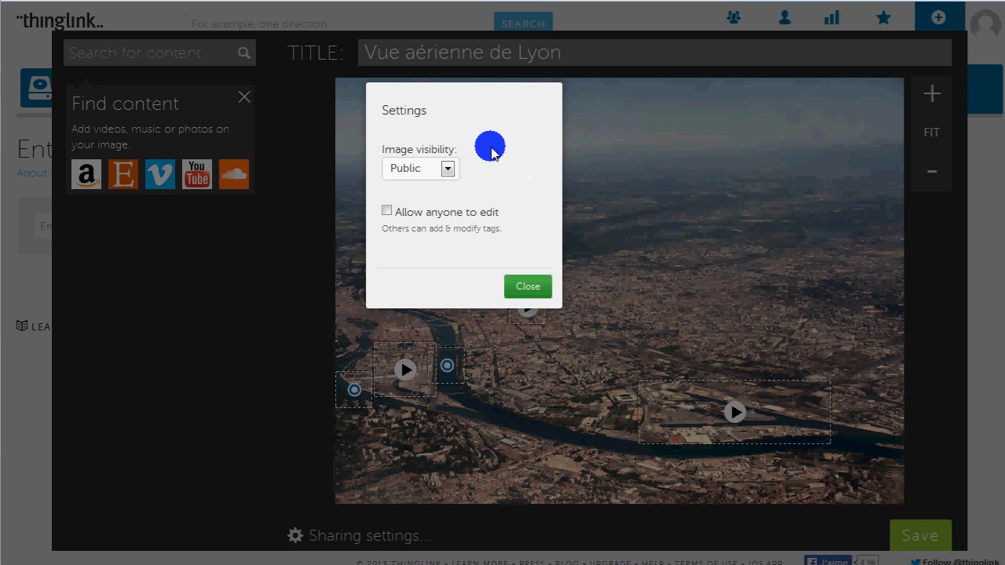
left_click(448, 168)
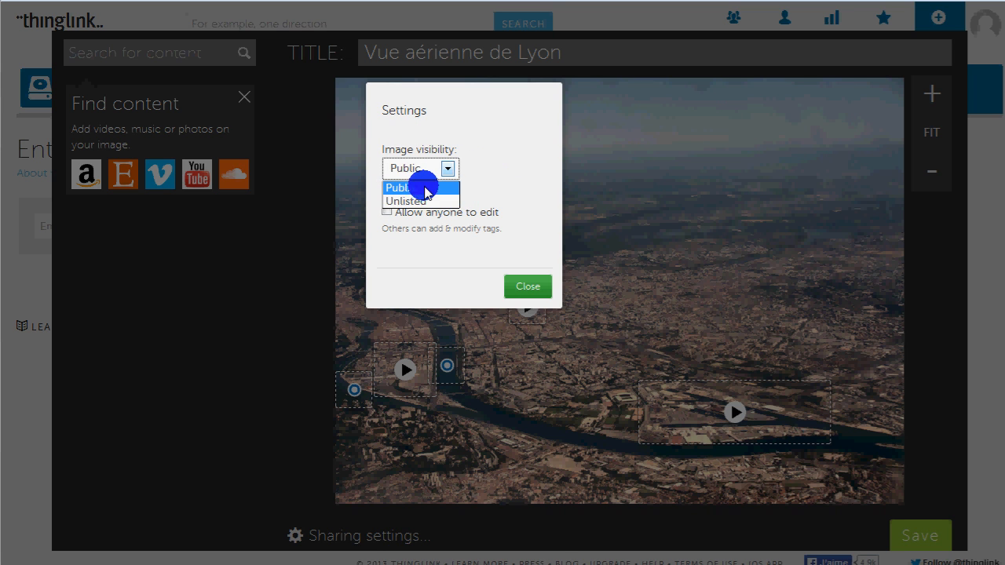
left_click(422, 188)
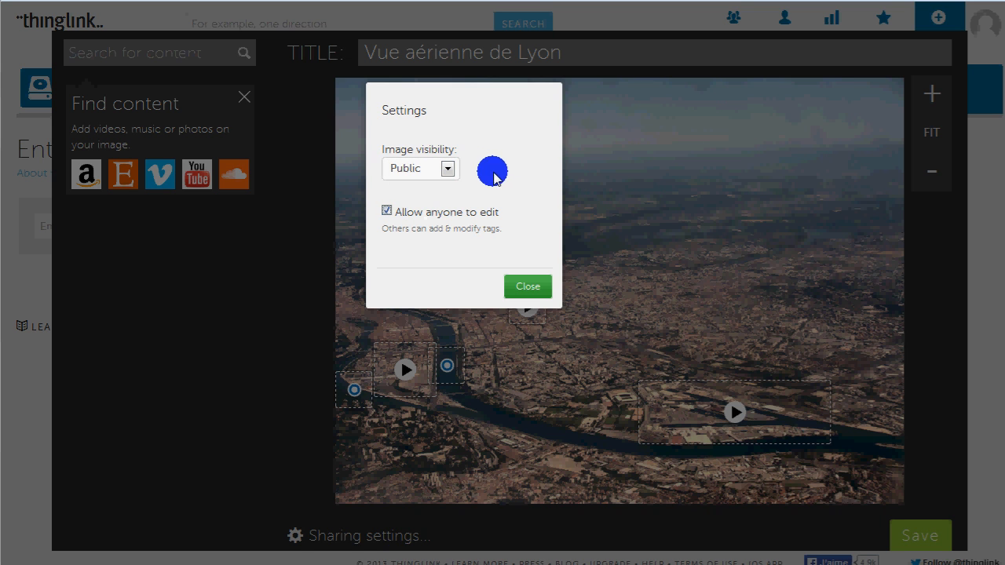
left_click(522, 291)
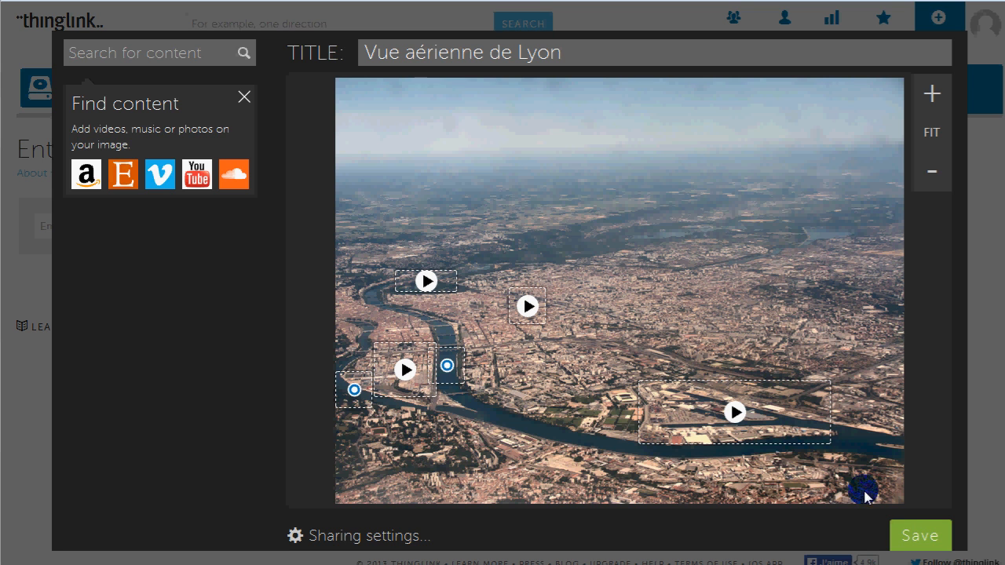
left_click(931, 537)
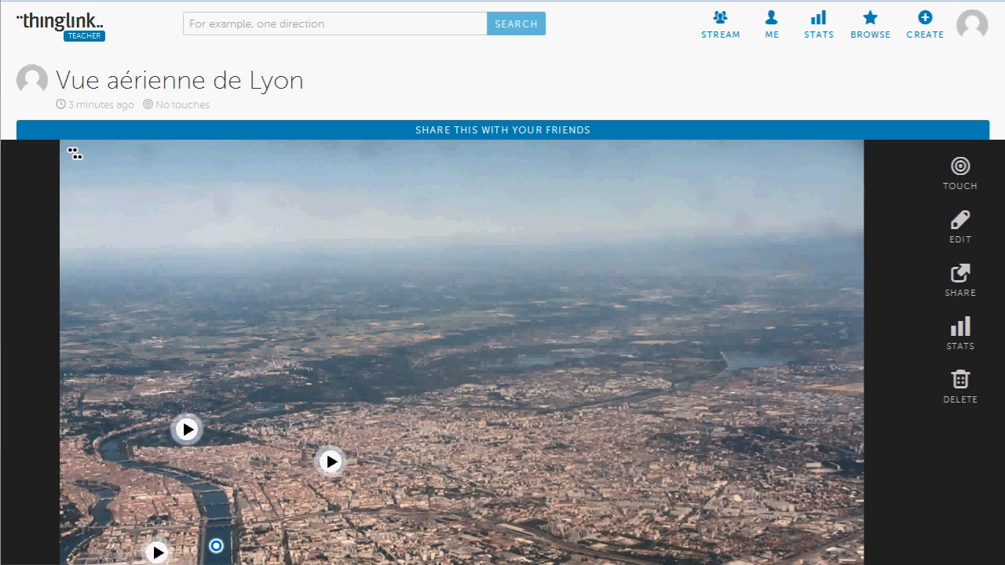
Reopen the image for editing, change the "Port Edouard Herriot" tag's icon to the red play symbol, and save the tag and image
scroll(462, 353, "down", 3)
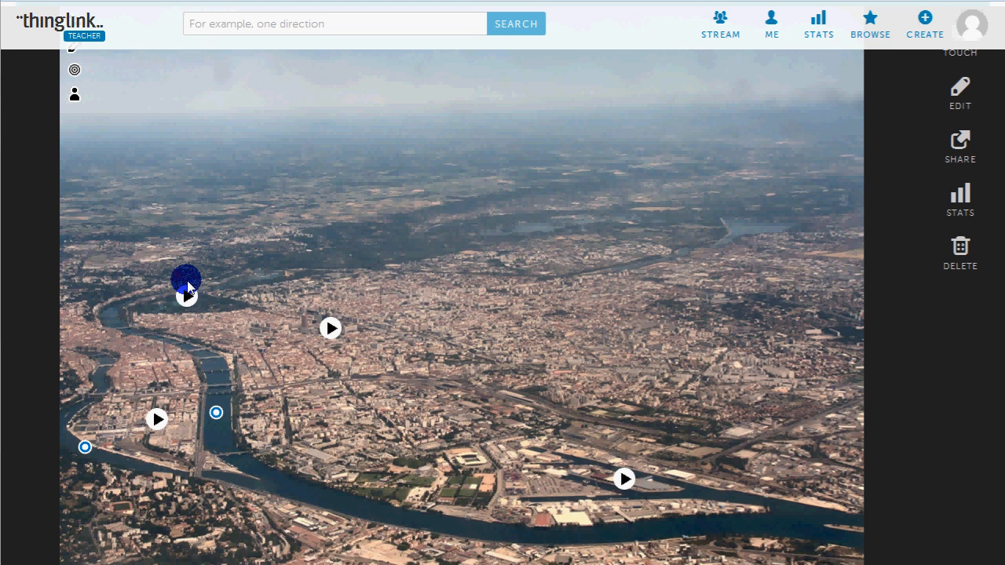
mouse_move(216, 408)
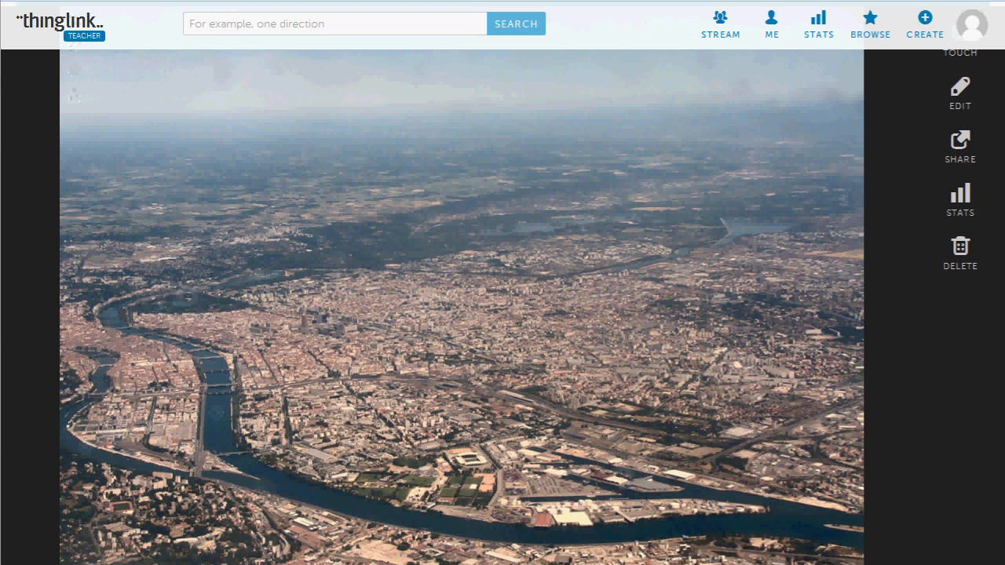
scroll(985, 126, "up", 1)
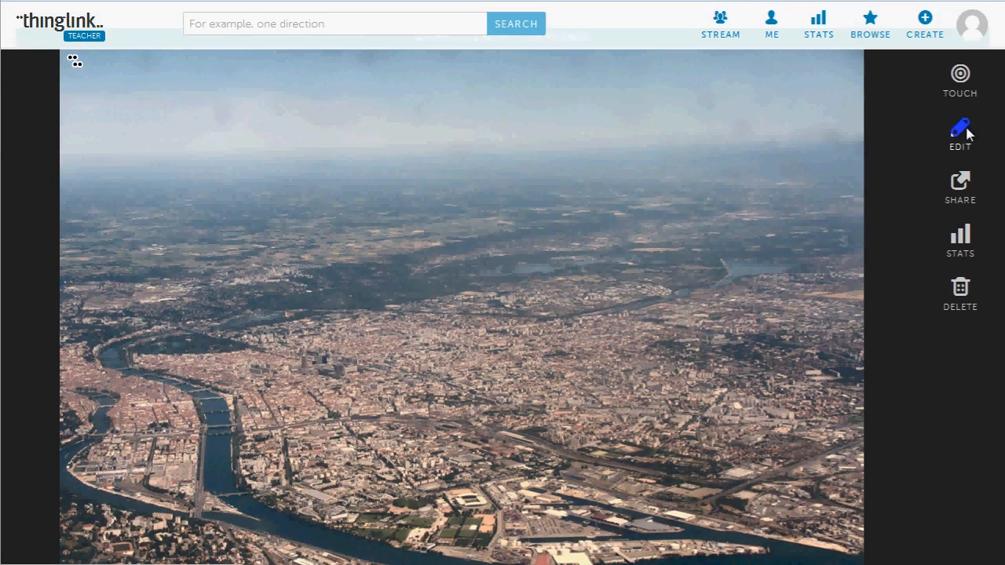
left_click(968, 134)
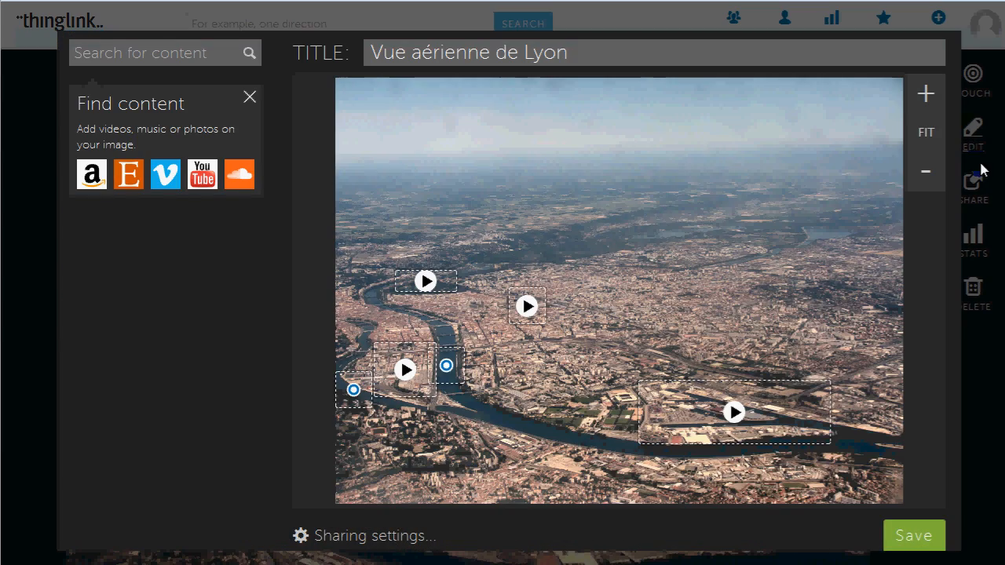
left_click(732, 412)
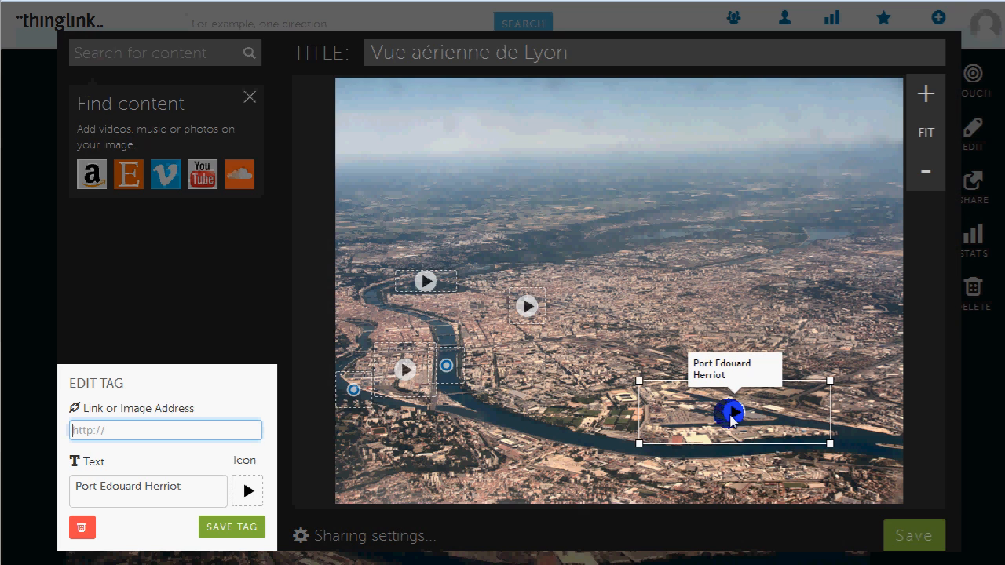
left_click(245, 492)
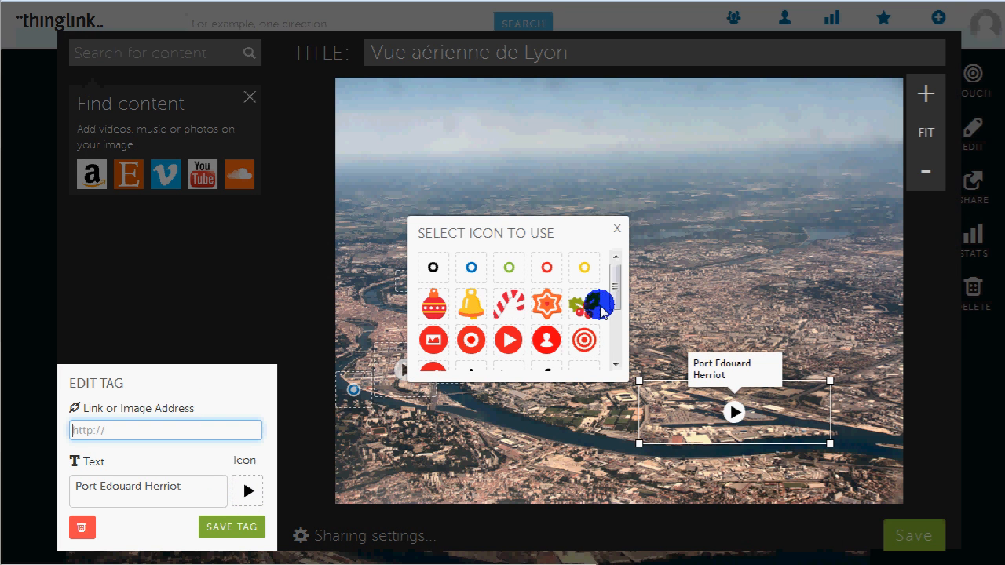
left_click(508, 339)
left_click(231, 527)
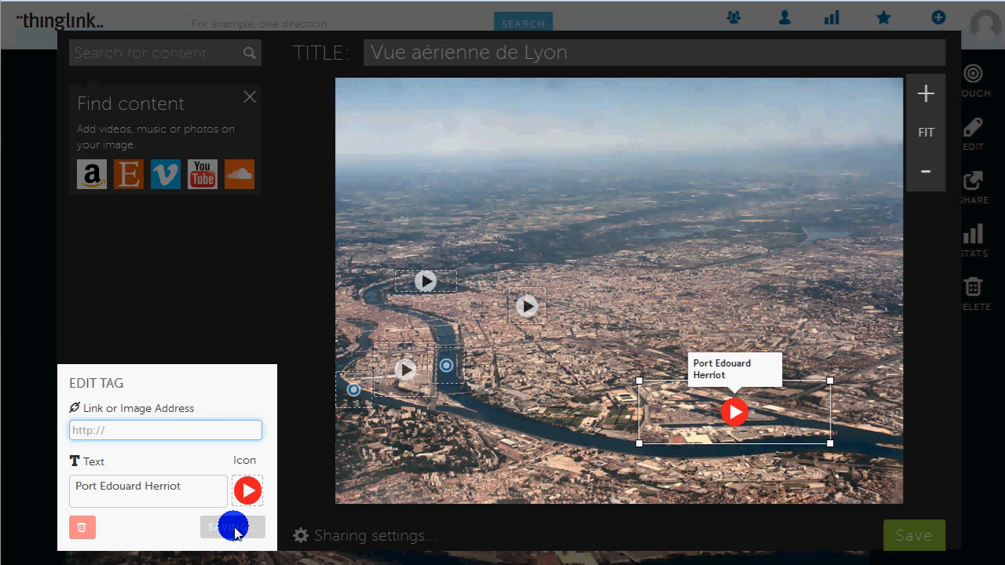
left_click(903, 535)
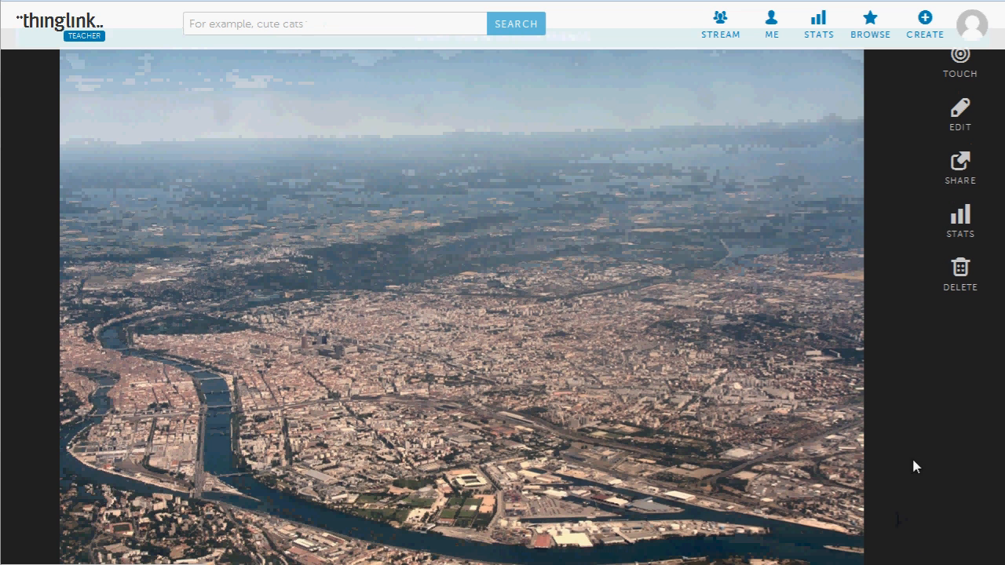
Open the image's sharing options, select its link and its embed code in turn, and close the options
left_click(963, 164)
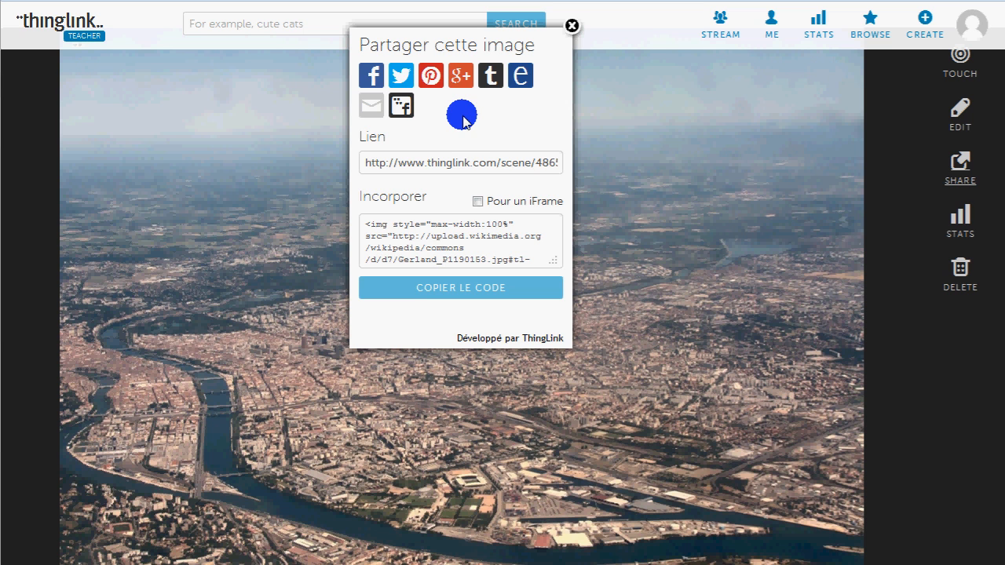
left_click(467, 161)
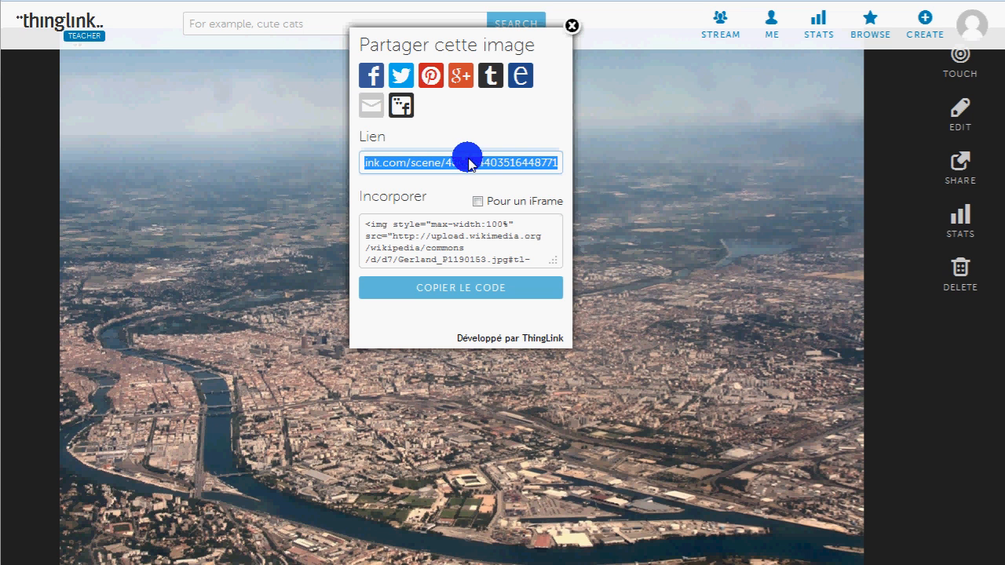
left_click(468, 235)
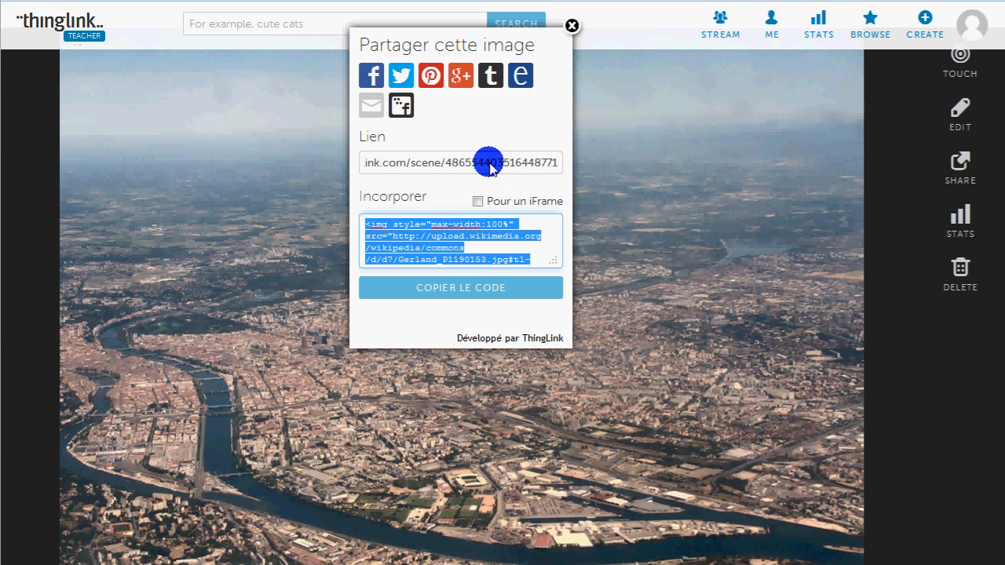
left_click(572, 26)
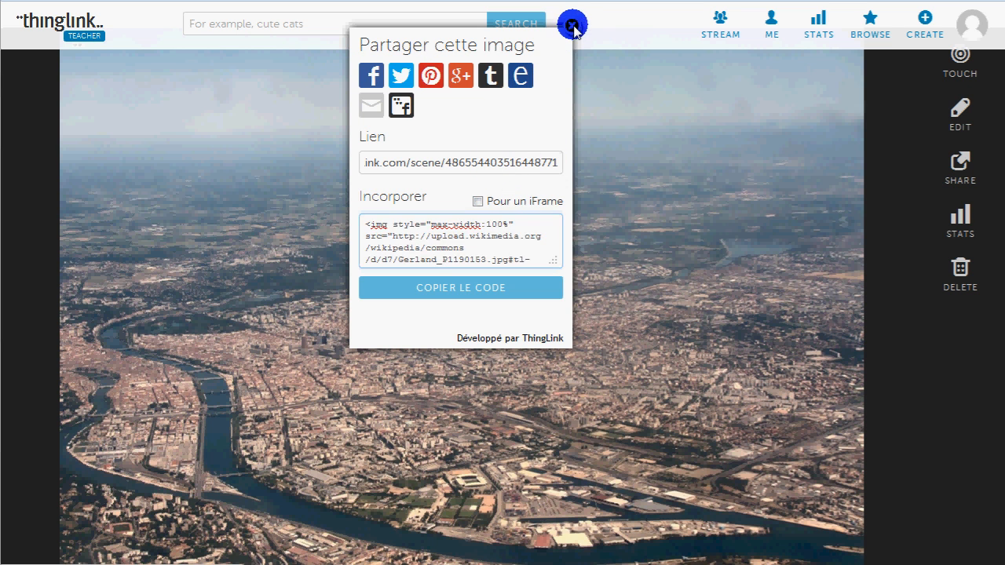
Reopen the image for editing, review its visibility and public editing settings, and save the image again
scroll(946, 309, "up", 2)
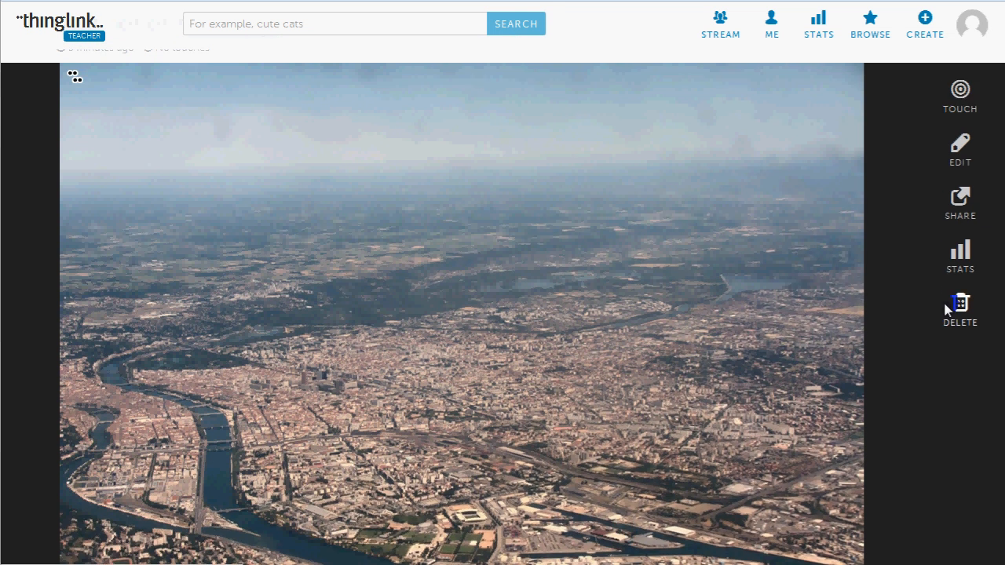
mouse_move(197, 196)
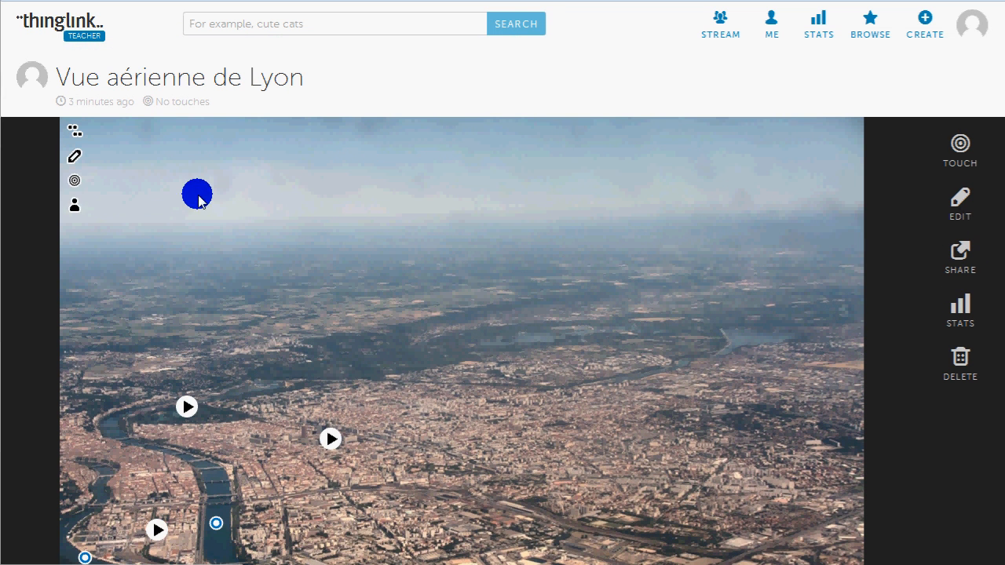
left_click(72, 161)
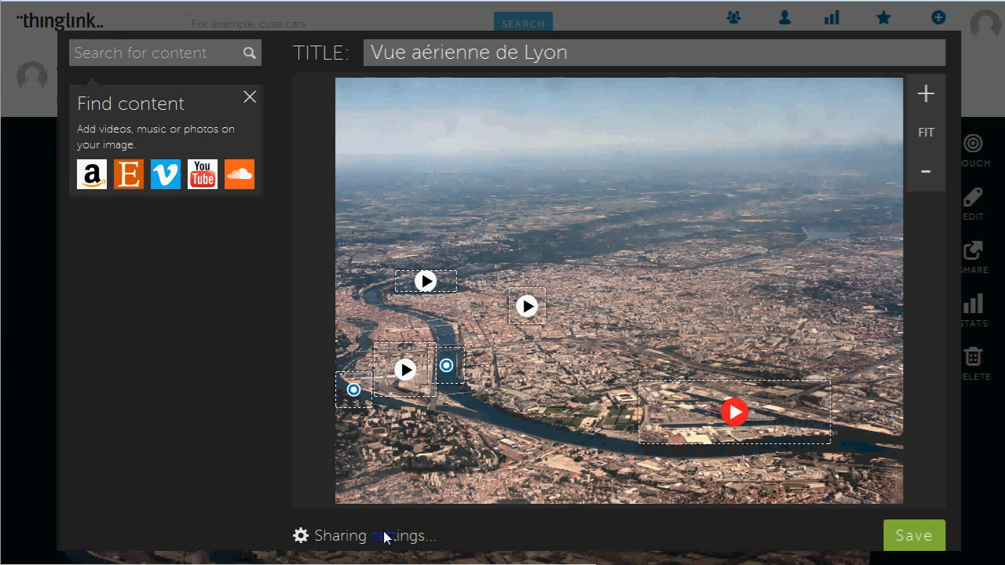
left_click(385, 537)
left_click(501, 165)
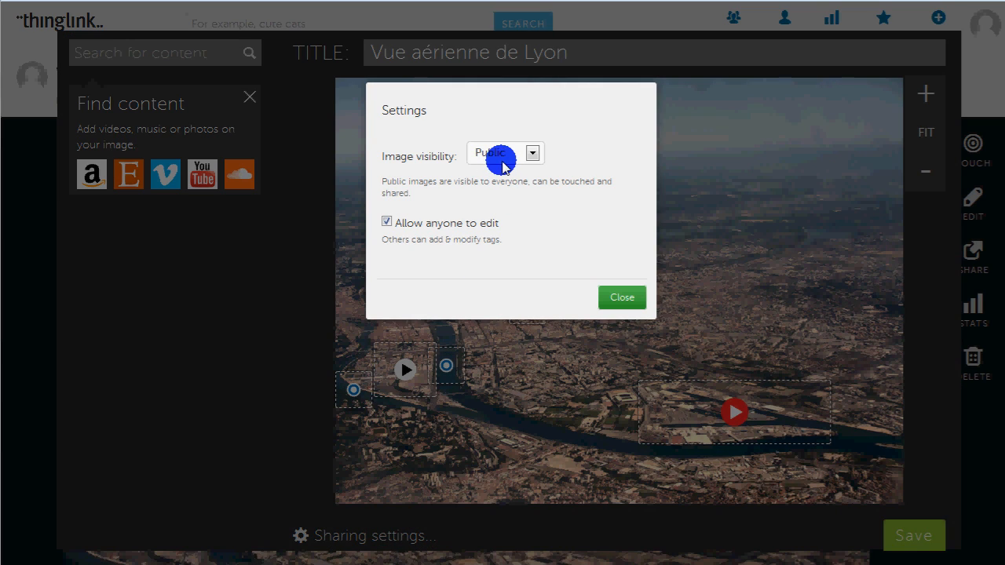
left_click(476, 223)
left_click(618, 299)
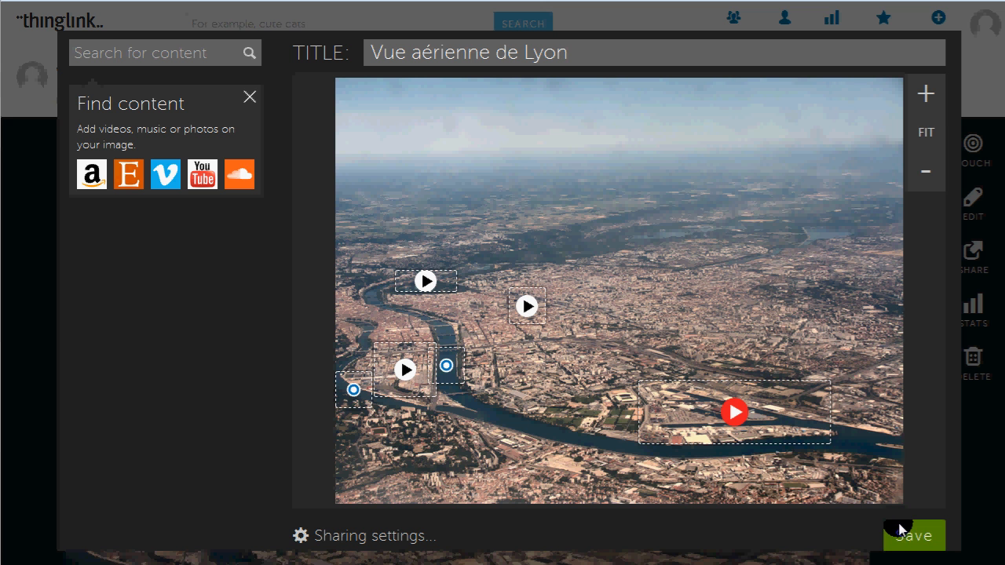
left_click(900, 530)
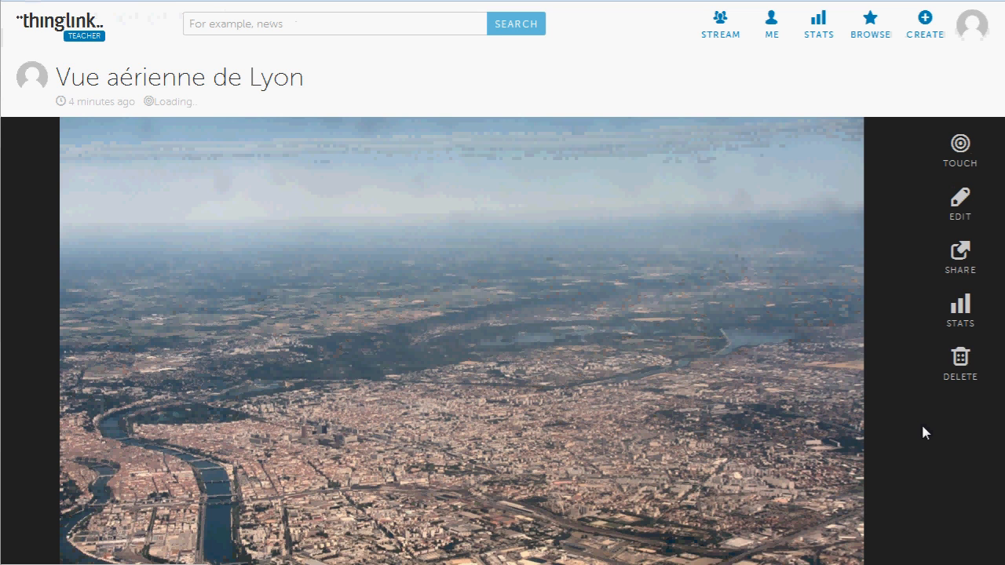
scroll(923, 427, "down", 2)
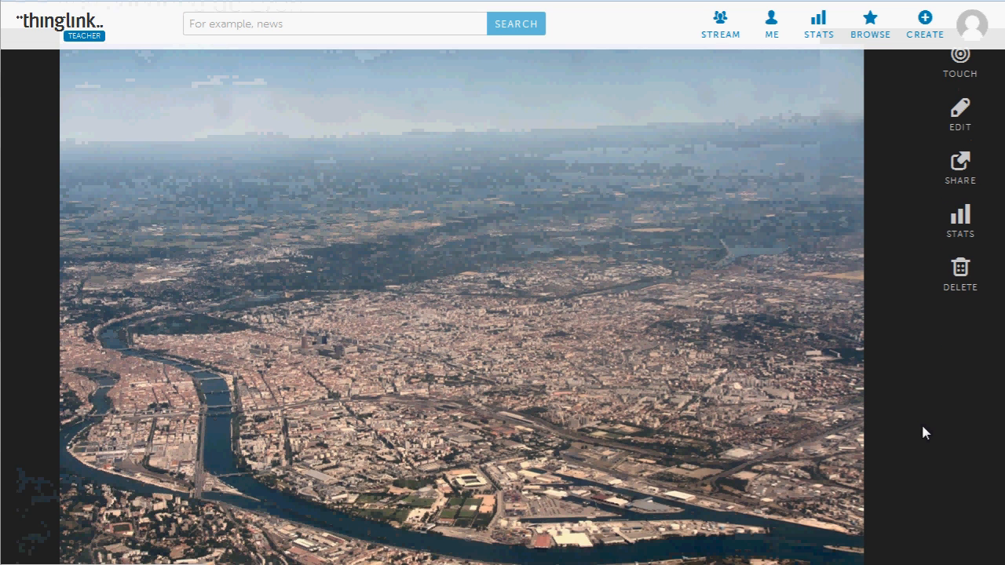